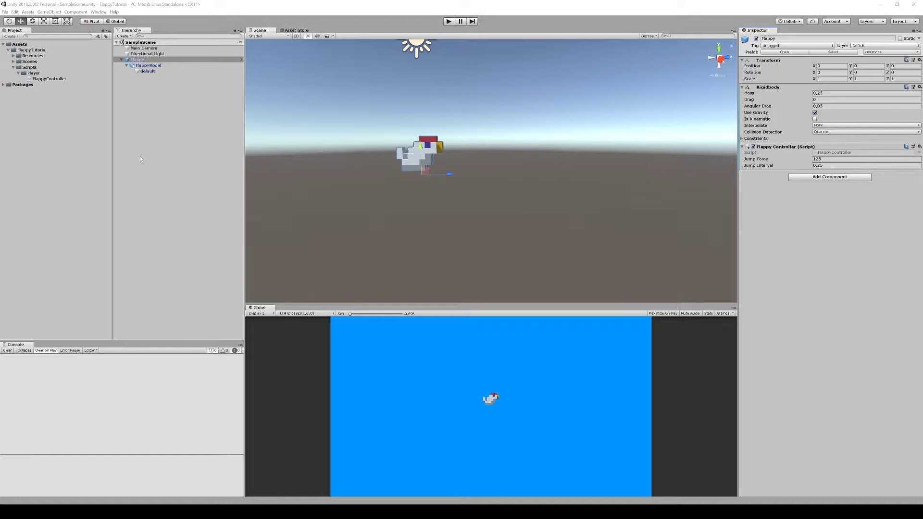
- Play-test the Flappy game in Unity, making the bird jump, then reposition and enlarge the MagicaVoxel window
left_click(143, 112)
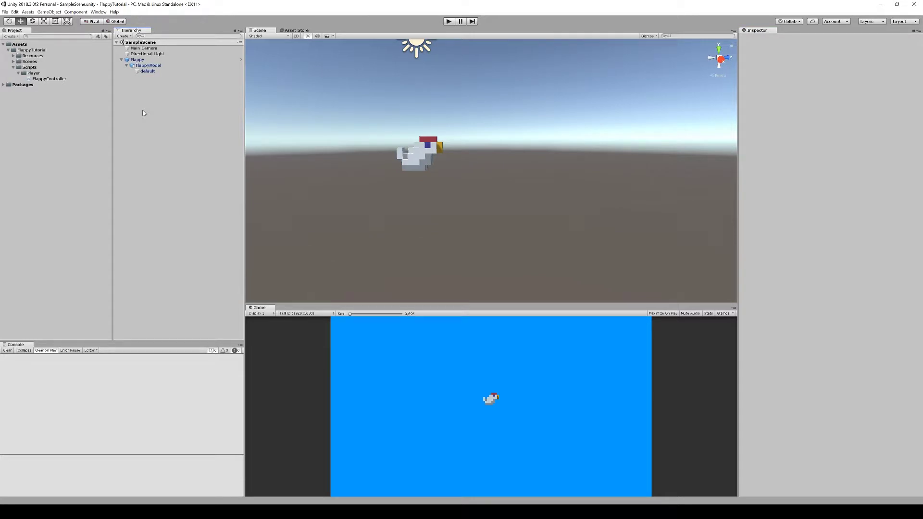
left_click(448, 22)
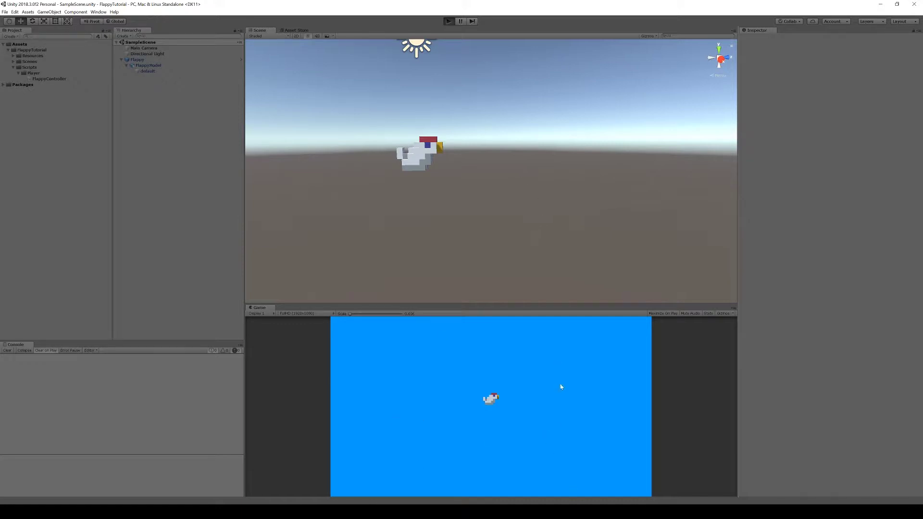
left_click(544, 413)
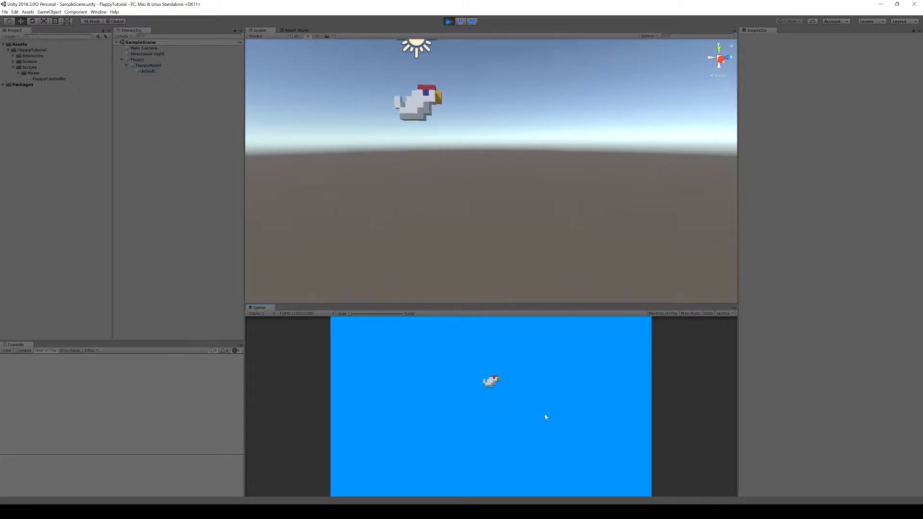
left_click(546, 417)
left_click(545, 417)
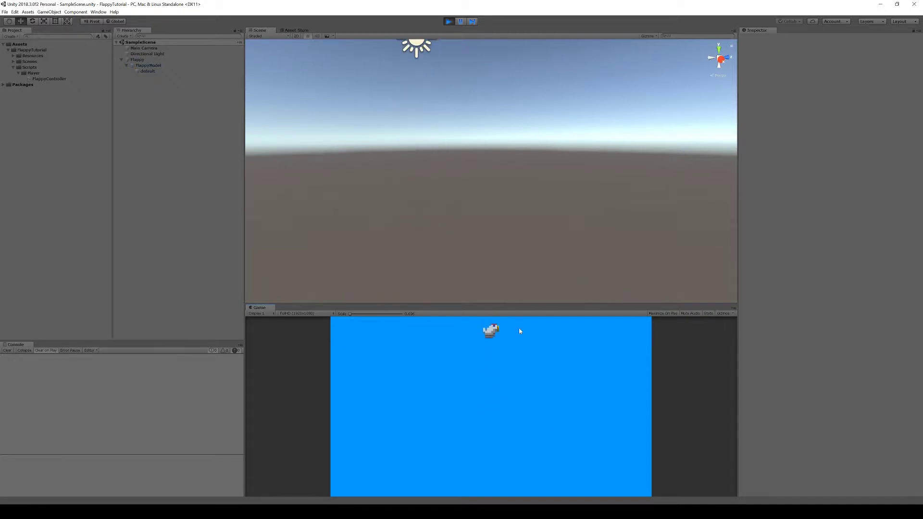
left_click(449, 21)
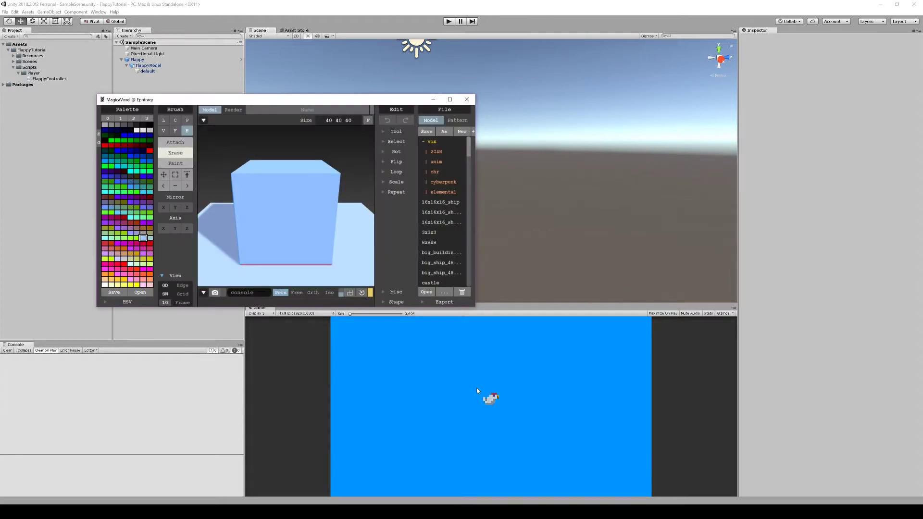
left_click_drag(289, 99, 390, 64)
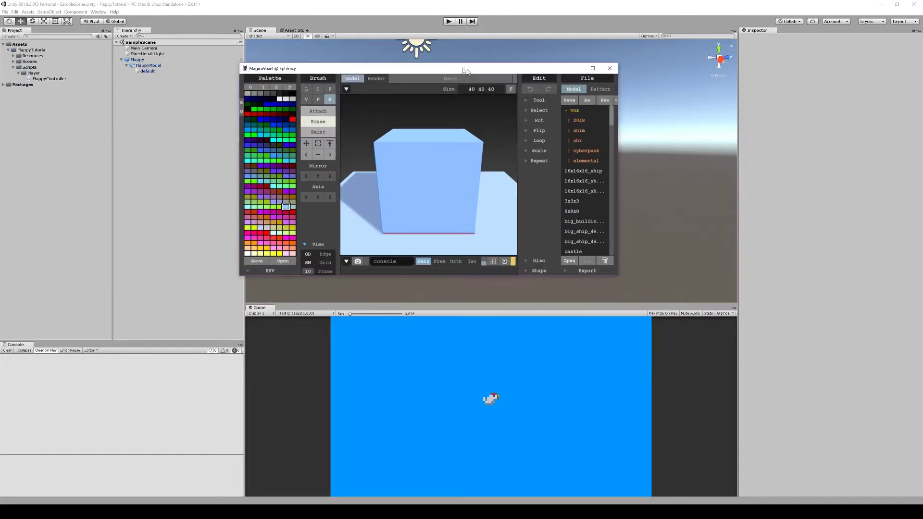
left_click_drag(576, 271, 743, 425)
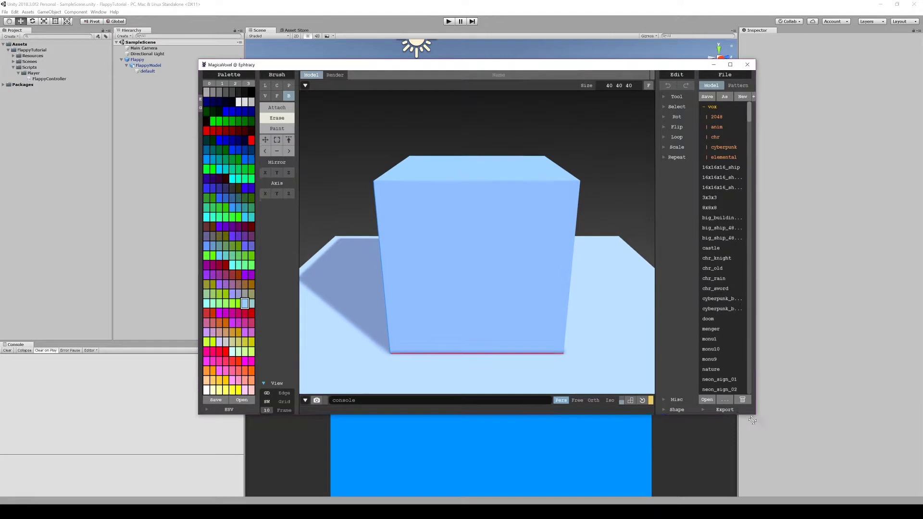
- Open the 8x8x8 chicken model and zoom in on it
left_click(694, 209)
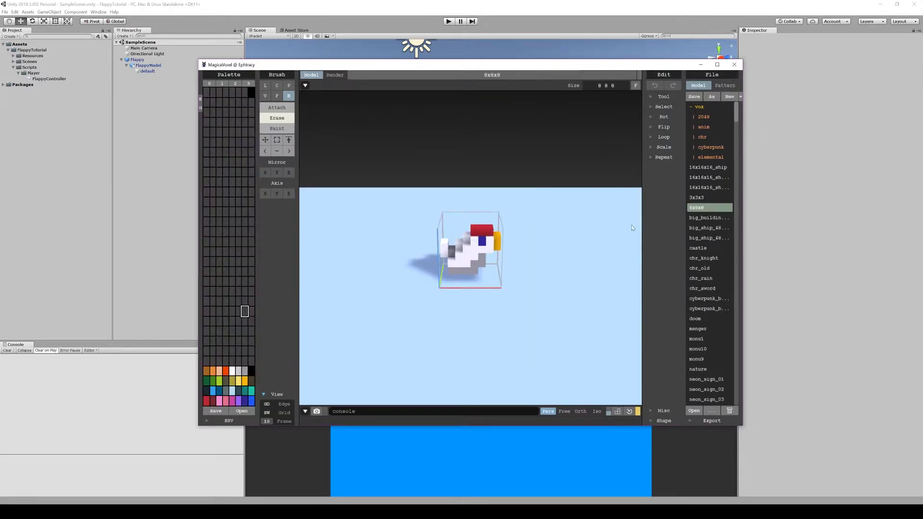
scroll(510, 321, "up", 2)
mouse_move(509, 321)
right_mouse_down()
mouse_move(537, 313)
mouse_move(494, 207)
right_mouse_up()
scroll(533, 312, "up", 3)
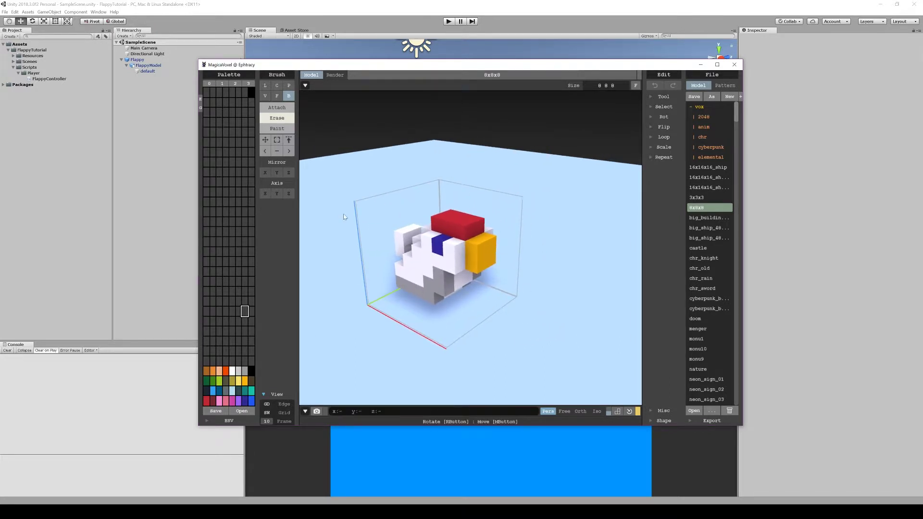
- Attach an orange box filling the whole 8x8x8 space over the chicken
left_click(276, 109)
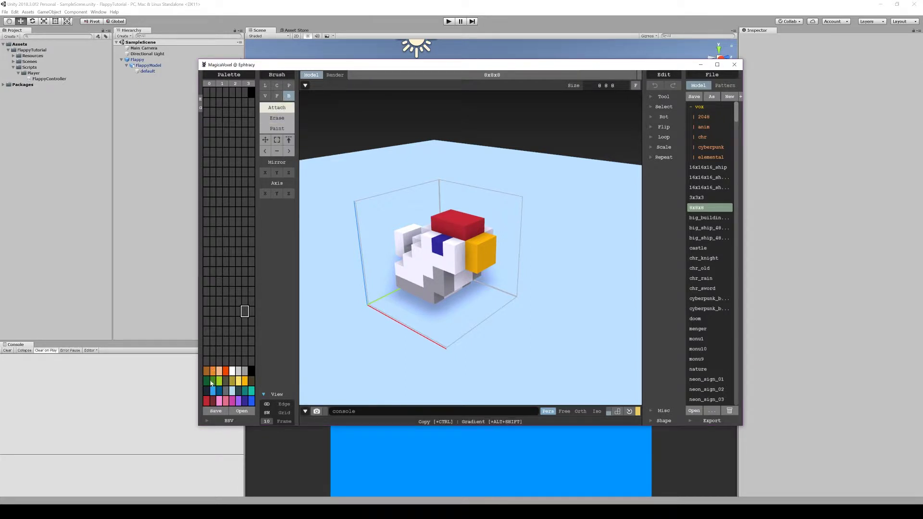
left_click(213, 374)
left_click_drag(362, 218, 500, 292)
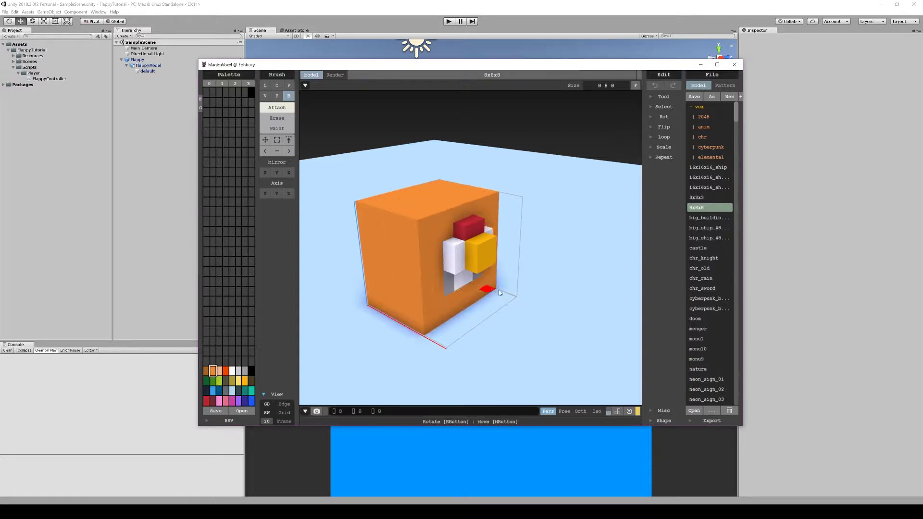
right_click_drag(501, 297, 402, 312)
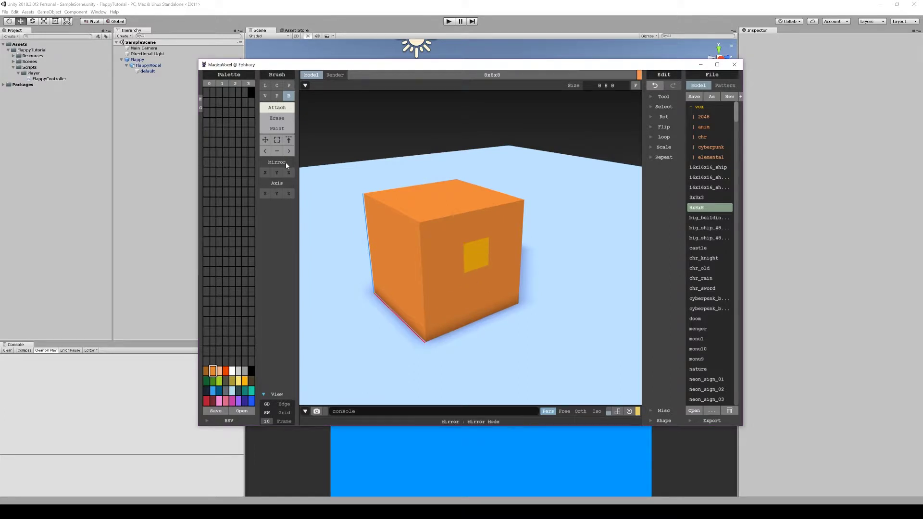
- Repaint the leftover yellow voxels orange in Paint mode
left_click(277, 128)
left_click(479, 255)
left_click_drag(477, 261, 466, 264)
mouse_move(474, 266)
right_mouse_down()
mouse_move(471, 259)
mouse_move(490, 268)
mouse_move(375, 250)
right_mouse_up()
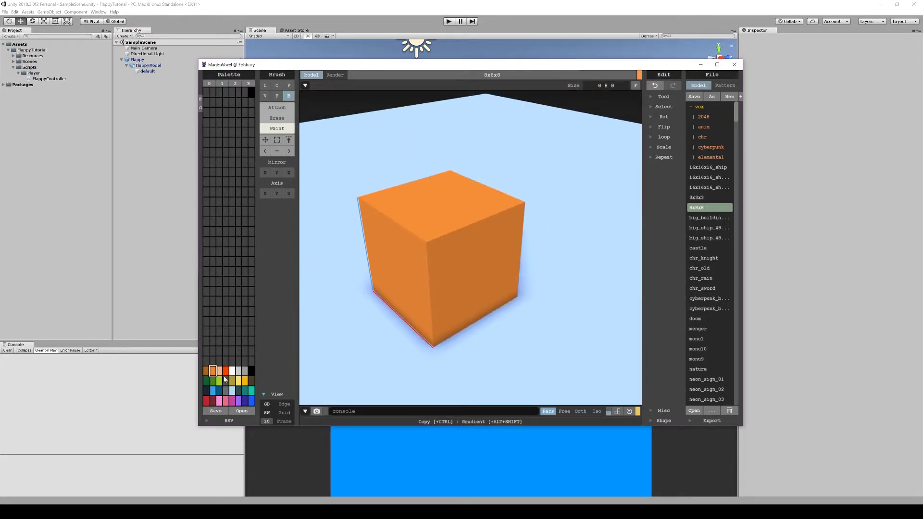
- Paint green rows along all four top edges of the cube with the Box brush
right_click_drag(438, 291, 436, 294)
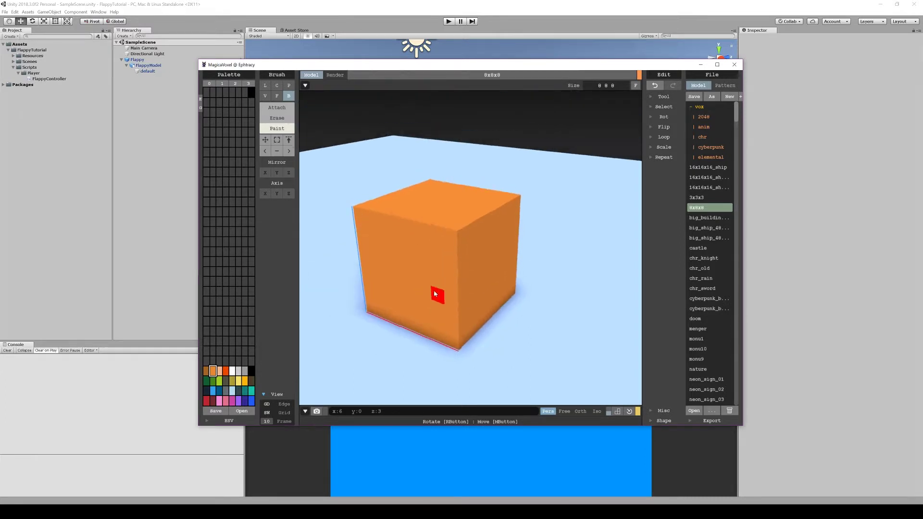
left_click(213, 382)
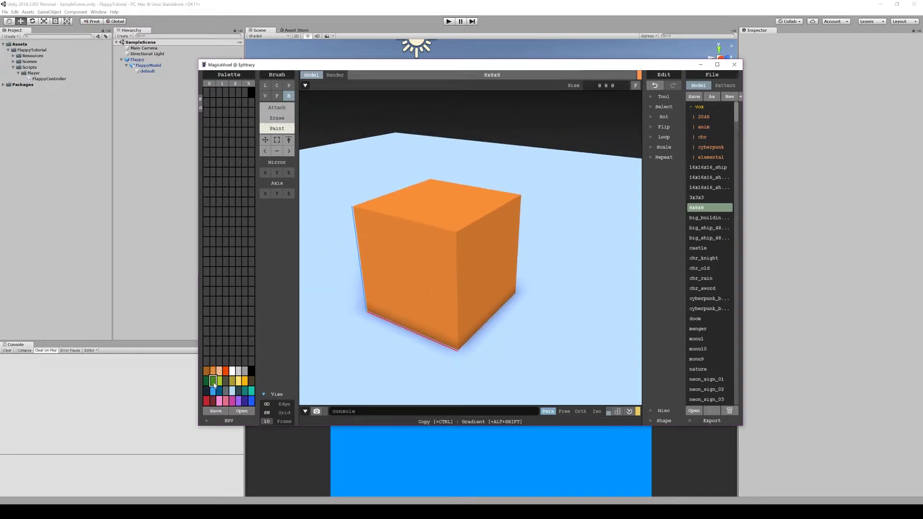
right_click_drag(402, 282, 411, 252)
left_click_drag(392, 233, 512, 235)
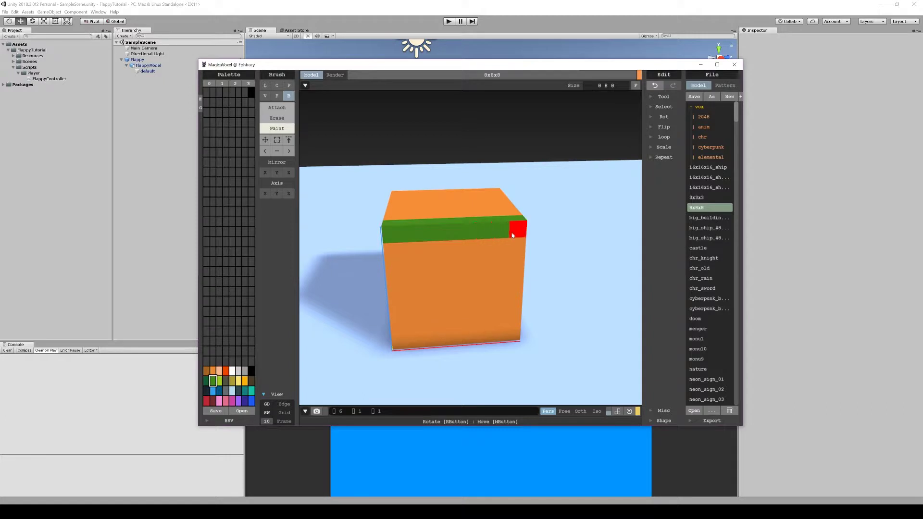
right_click_drag(512, 235, 471, 251)
left_click_drag(402, 180, 412, 241)
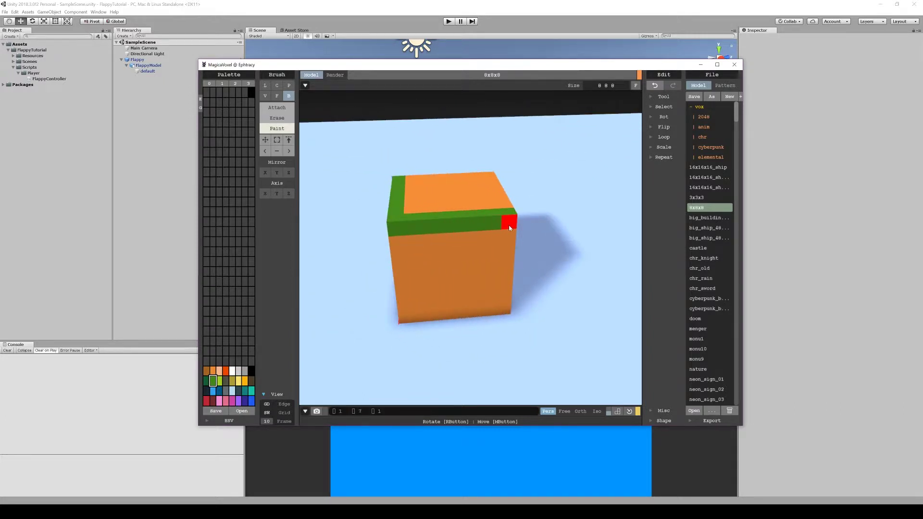
right_click_drag(510, 227, 454, 233)
left_click_drag(454, 233, 545, 234)
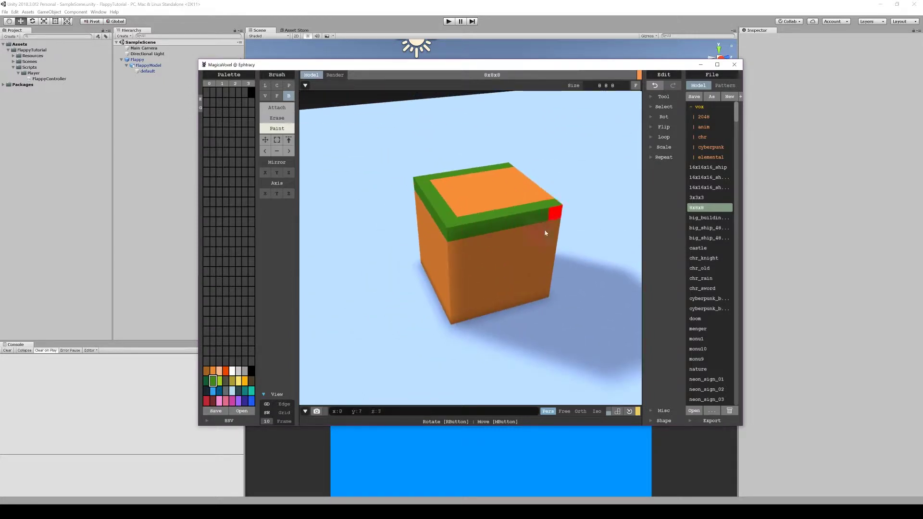
right_click_drag(546, 233, 458, 252)
left_click_drag(459, 263, 552, 257)
left_click(463, 288, "alt")
- Fill the rest of the top face green using the single-voxel brush
left_click_drag(500, 308, 519, 307)
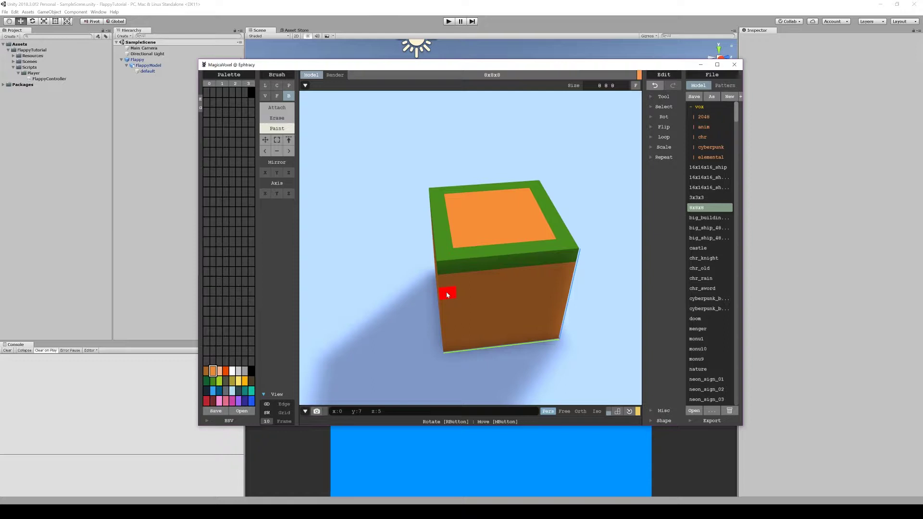
left_click(265, 96)
right_click_drag(511, 291, 485, 270)
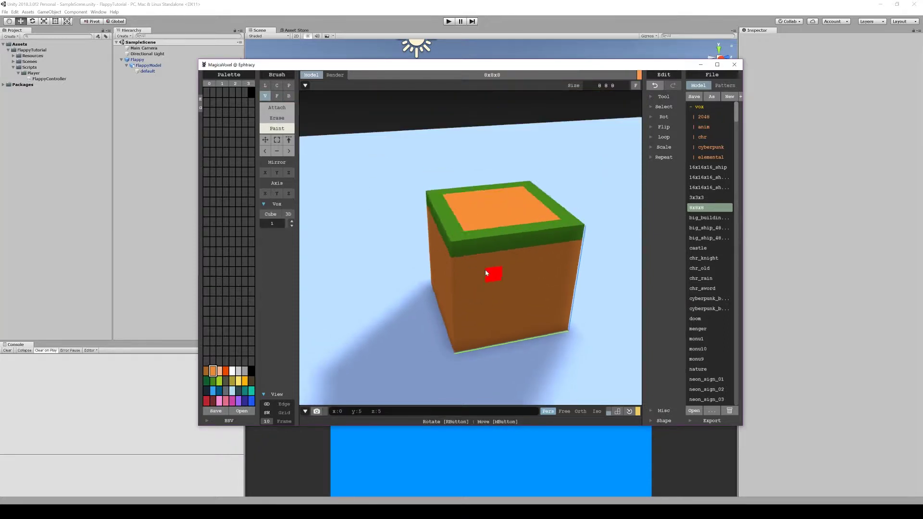
left_click(214, 380)
mouse_move(447, 200)
left_mouse_down()
mouse_move(471, 194)
mouse_move(498, 215)
mouse_move(540, 214)
left_mouse_up()
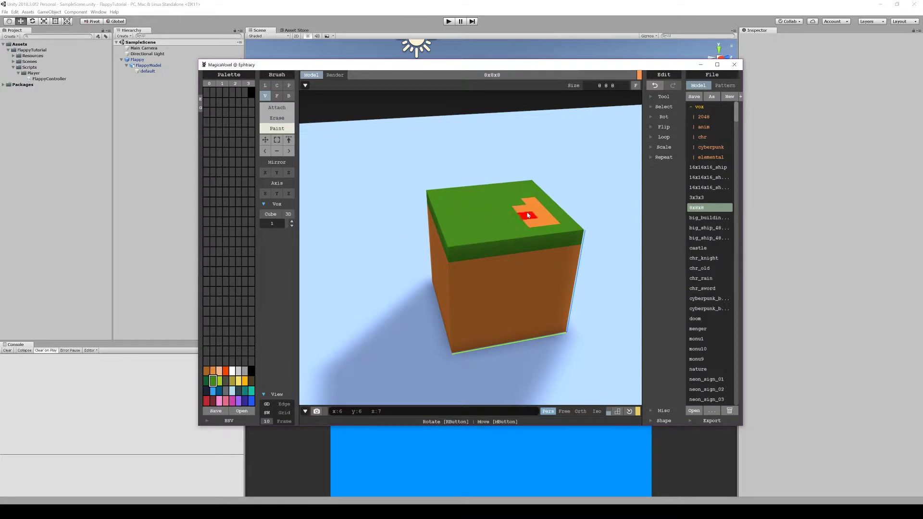
right_click_drag(540, 215, 425, 236)
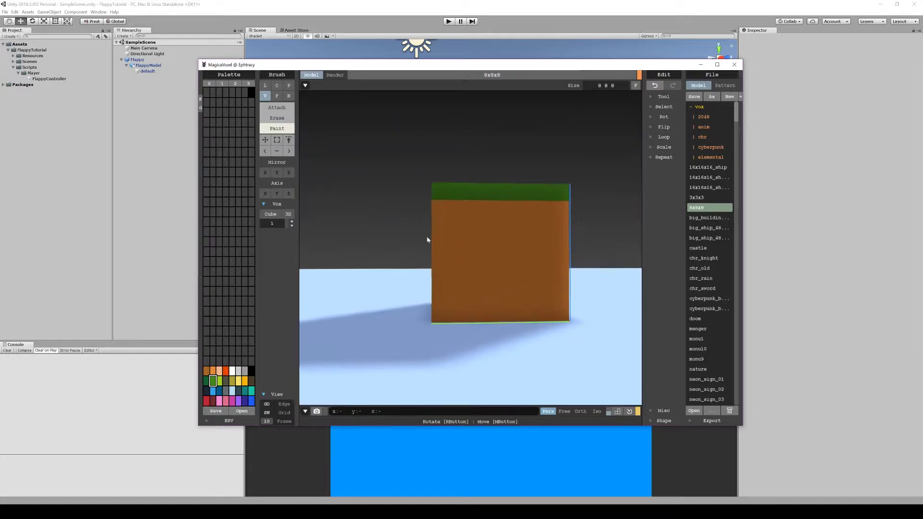
- Add green drip voxels below the top edge on the front and an adjacent face
left_click(462, 212)
left_click(447, 208)
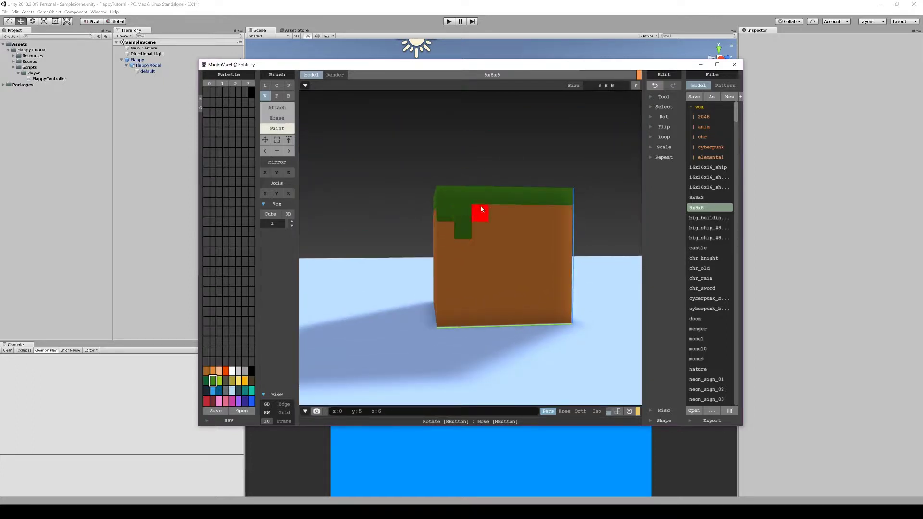
left_click(501, 230)
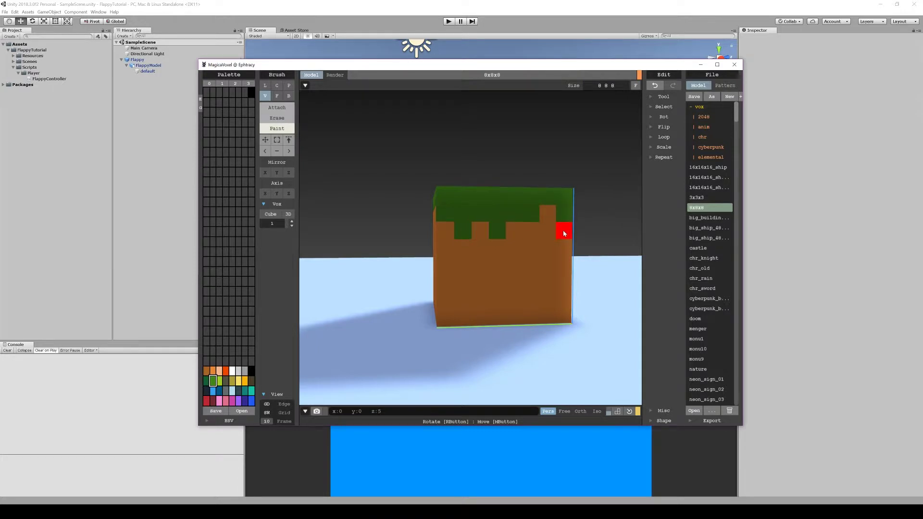
right_click_drag(564, 222, 450, 232)
left_click(469, 246)
left_click(490, 230)
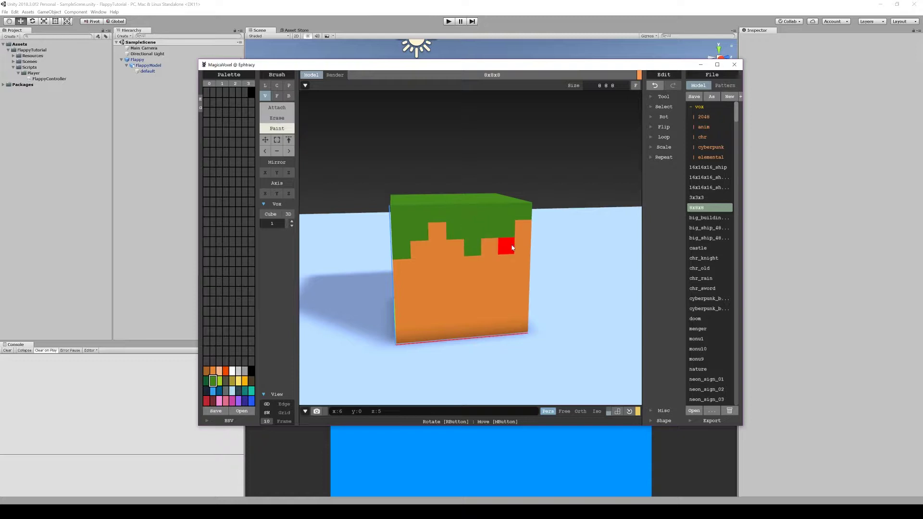
- Paint more green drips under the top edge along the left and next side faces
right_click_drag(519, 226, 423, 223)
mouse_move(429, 244)
left_mouse_down()
mouse_move(480, 238)
mouse_move(454, 240)
left_mouse_up()
right_click_drag(479, 239, 468, 238)
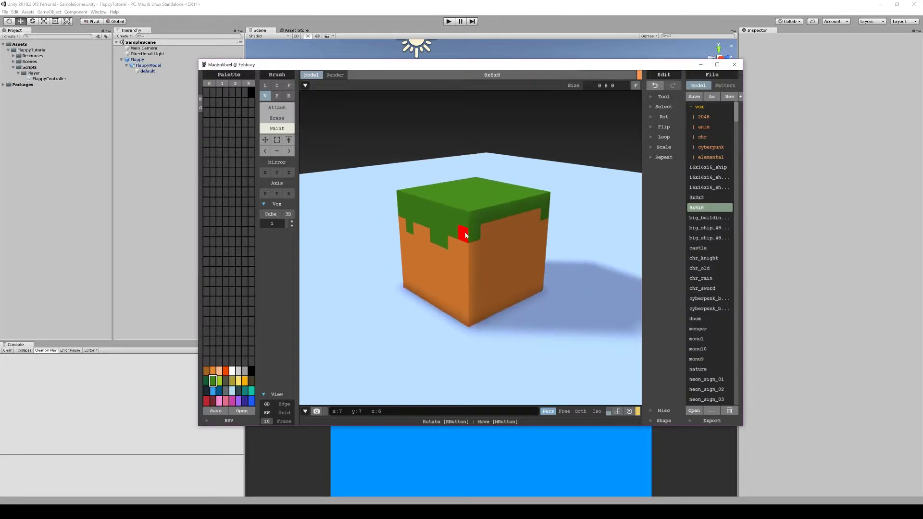
left_click_drag(498, 233, 522, 226)
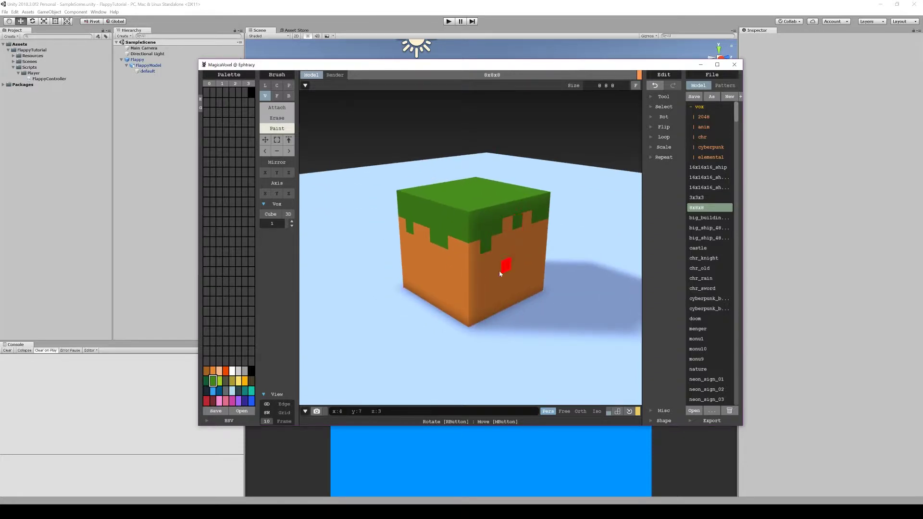
right_click_drag(495, 257, 609, 250)
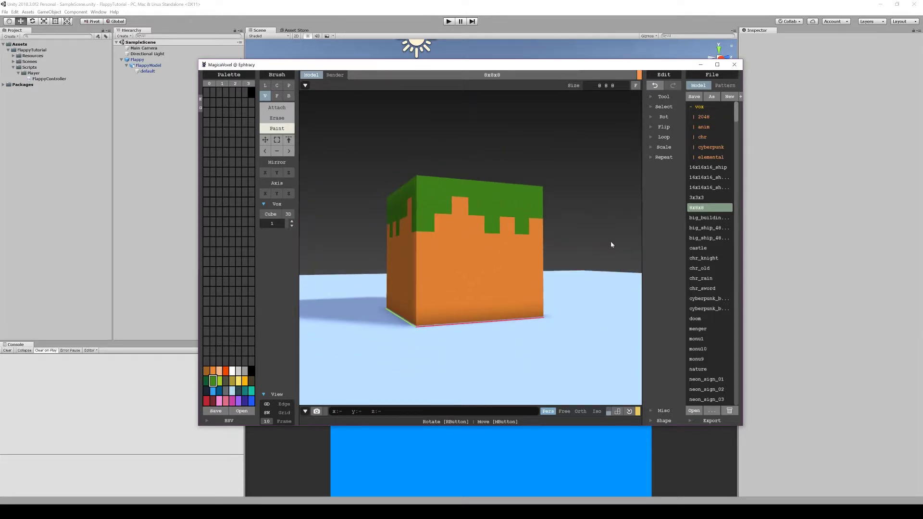
- Pick dark brown and paint three voxels along the front face's bottom row
left_click(206, 371)
left_click(424, 315)
left_click(461, 313)
left_click(525, 307)
mouse_move(526, 307)
right_mouse_down()
mouse_move(486, 306)
mouse_move(469, 316)
mouse_move(486, 313)
right_mouse_up()
- Add five more dark brown voxels along the bottom row of the right side
left_click(457, 315)
left_click(477, 315)
left_click(499, 314)
left_click(486, 313)
left_click(516, 311)
right_click_drag(542, 313, 471, 313)
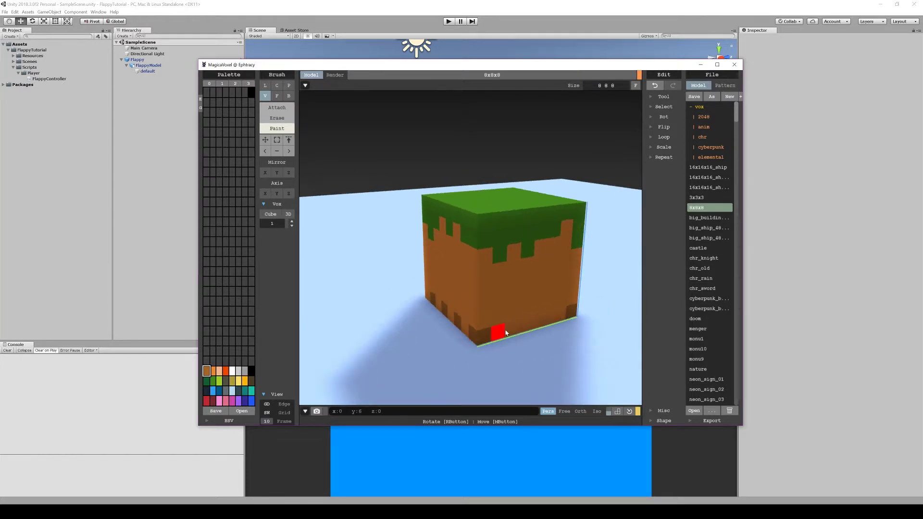
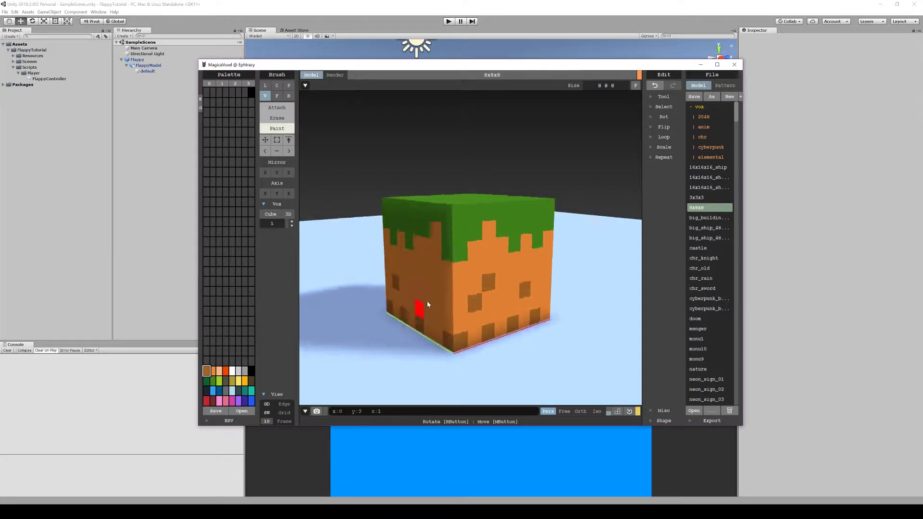
- Paint light-green voxels along the grass block's top-front edge and a few top spots
right_click_drag(428, 304, 494, 278)
right_click_drag(515, 309, 474, 313)
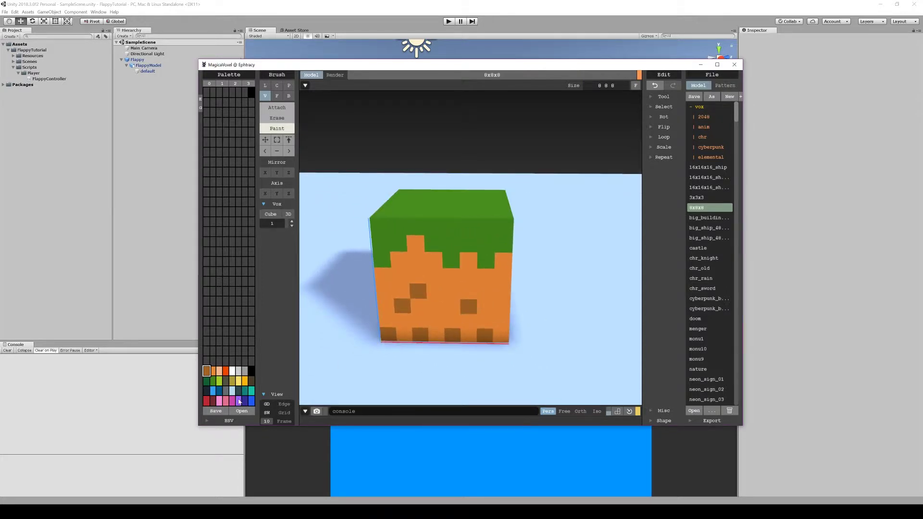
left_click(219, 381)
right_click_drag(402, 315, 392, 243)
left_click(364, 222)
left_click(428, 230)
left_click(460, 234)
left_click(442, 210)
left_click(398, 196)
left_click(423, 189)
- Add more light-green voxels along the other top edges and across the top face
right_click_drag(475, 241, 407, 224)
left_click(411, 213)
left_click(452, 214)
left_click(506, 211)
right_click_drag(507, 210, 434, 233)
left_click(501, 212)
left_click(533, 212)
right_click_drag(534, 212, 425, 253)
left_click(426, 254)
left_click(500, 217)
left_click(467, 226)
left_click(518, 236)
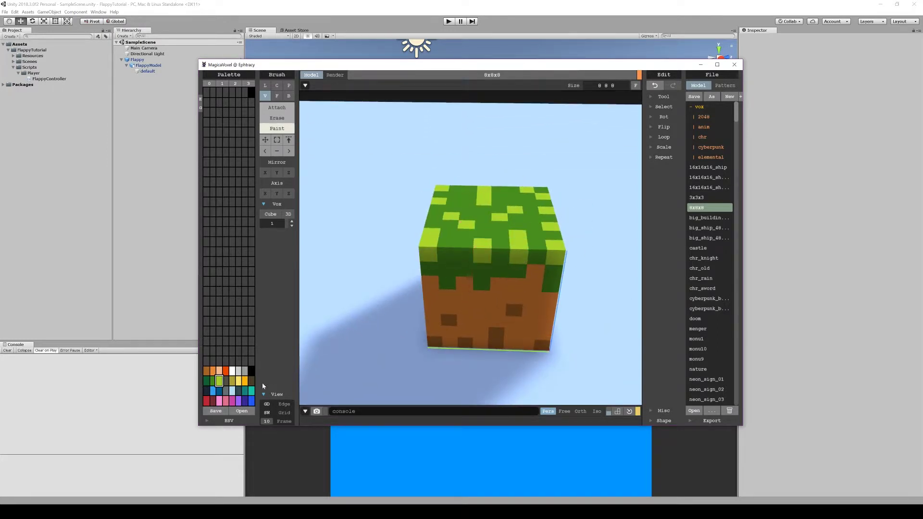
- Paint a small pink flower in the centre of the cube's top
left_click(219, 400)
left_click(486, 211)
left_click(466, 217)
left_click(500, 217)
- Look over the finished cube and expand the Export section's format options
right_click_drag(487, 230, 515, 275)
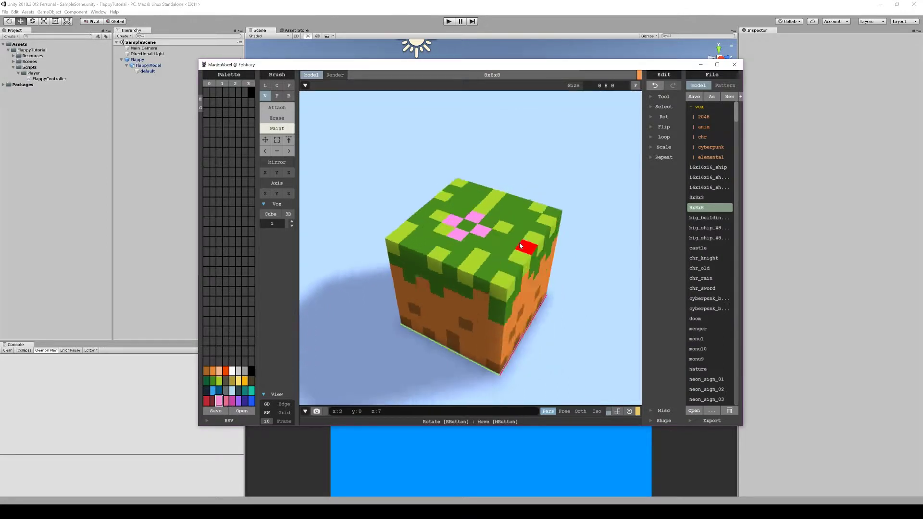
scroll(515, 275, "down", 5)
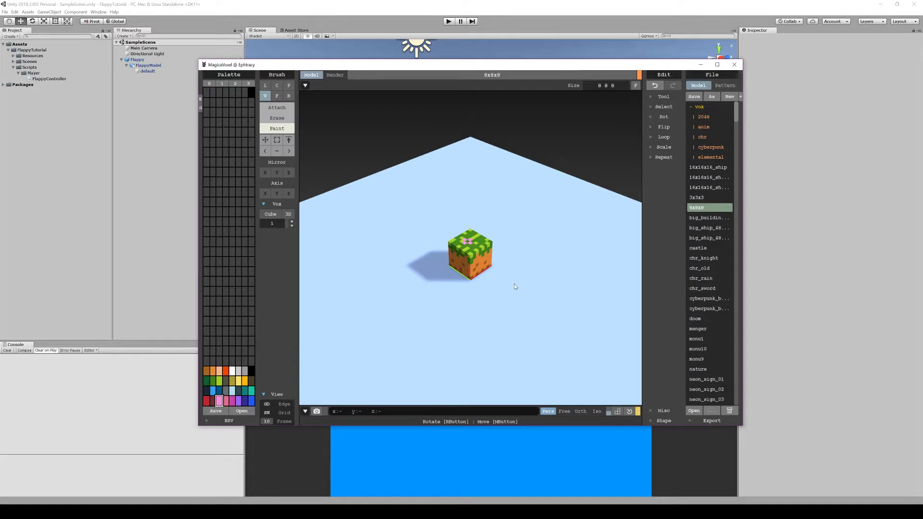
scroll(515, 283, "down", 5)
scroll(508, 296, "up", 6)
scroll(509, 297, "up", 3)
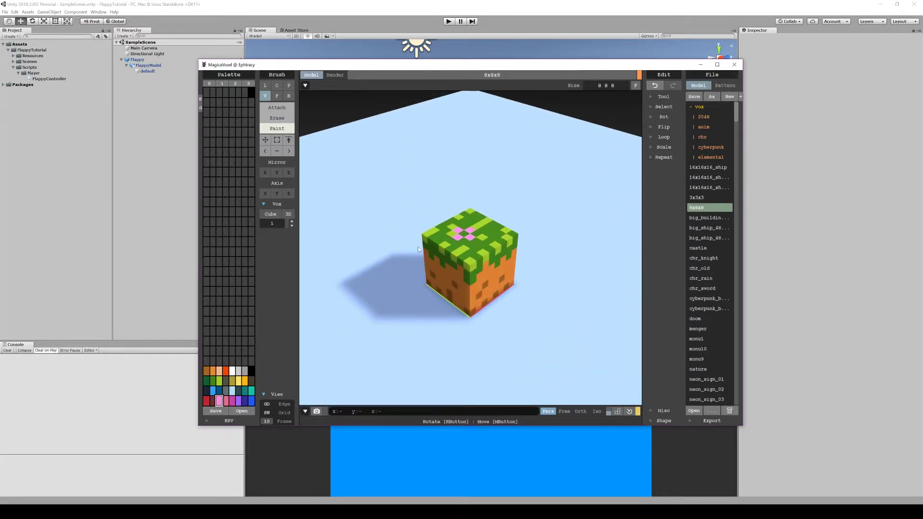
left_click(692, 421)
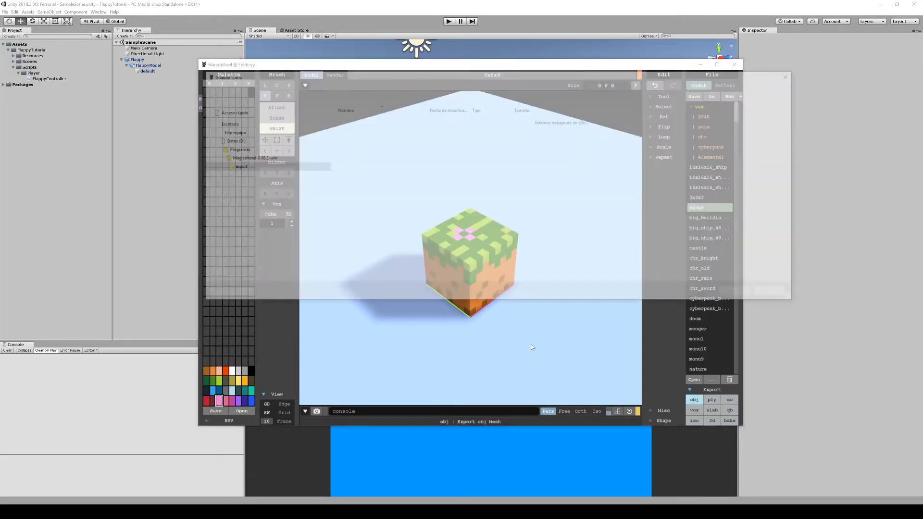
- Create a new Environment folder in the save dialog and open it
left_click(256, 100)
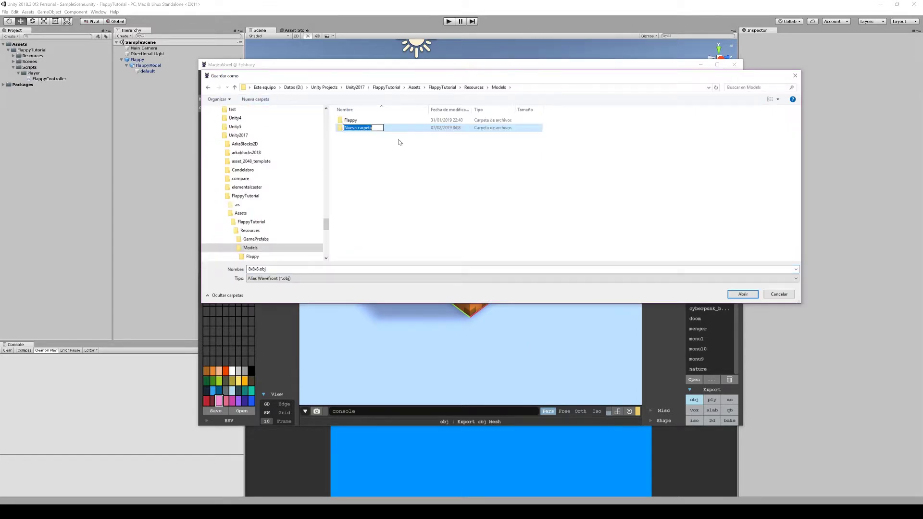
type("Environment")
key("Return")
- Save the OBJ as dirtGrass, then quit MagicaVoxel, discarding unsaved changes
key("Return")
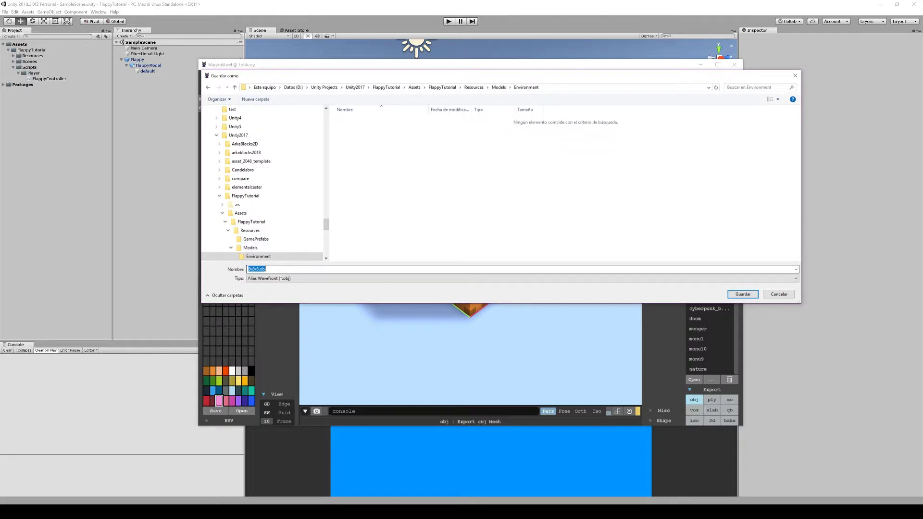
type("dirtGrass")
key("Return")
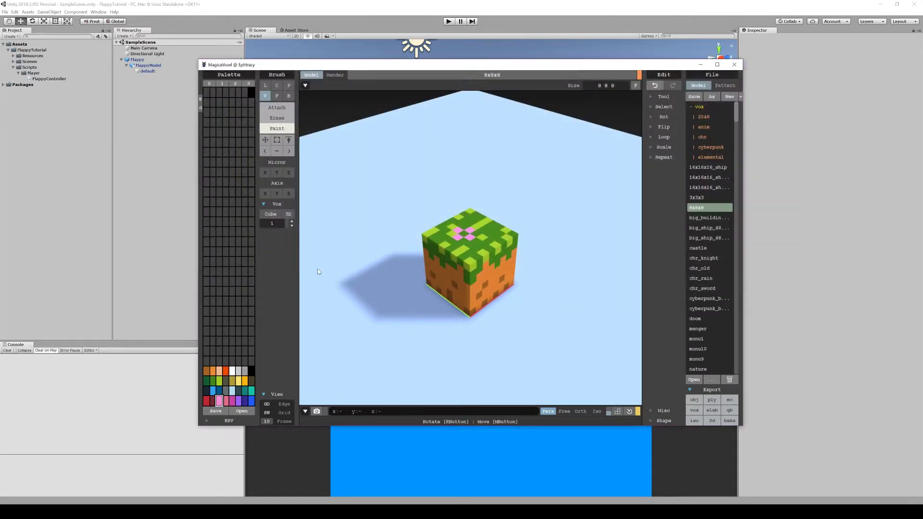
left_click(734, 65)
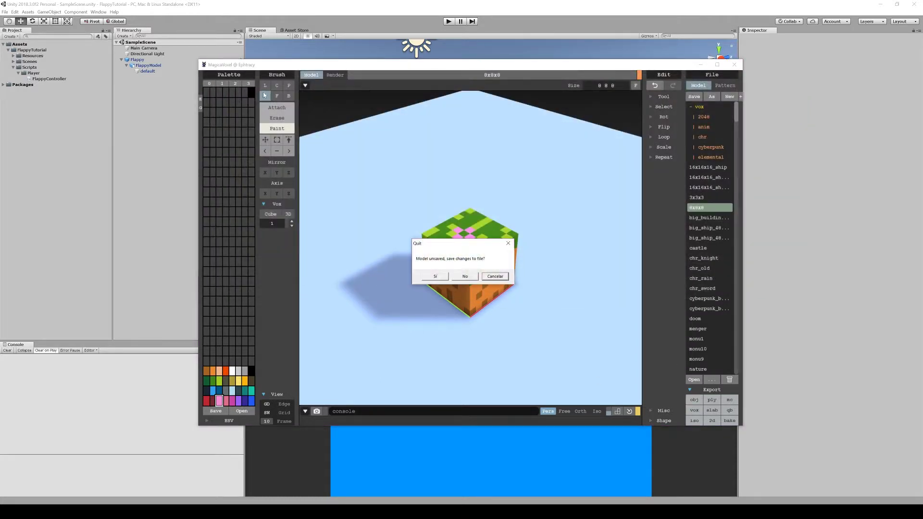
left_click(429, 276)
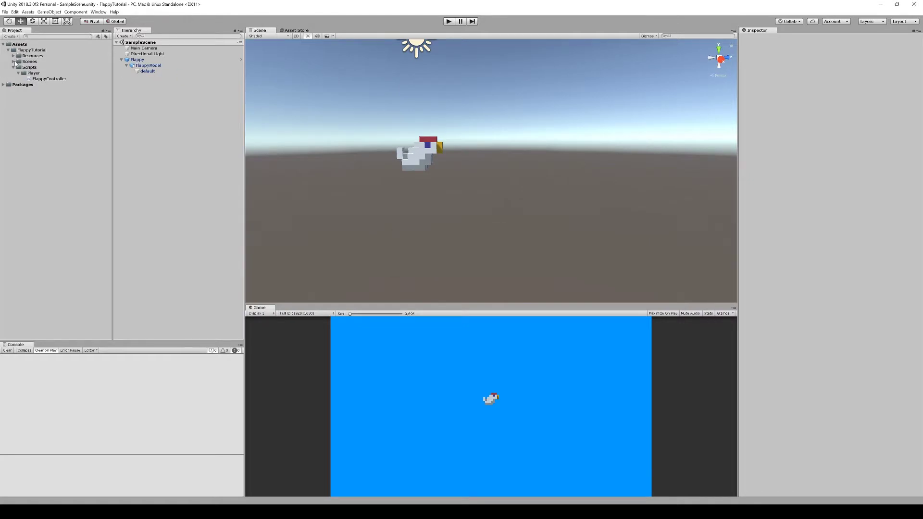
- Set dirt_box's import Scale Factor to 0.125 and apply it, after comparing with FlappyModel
left_click(14, 56)
left_click(18, 73)
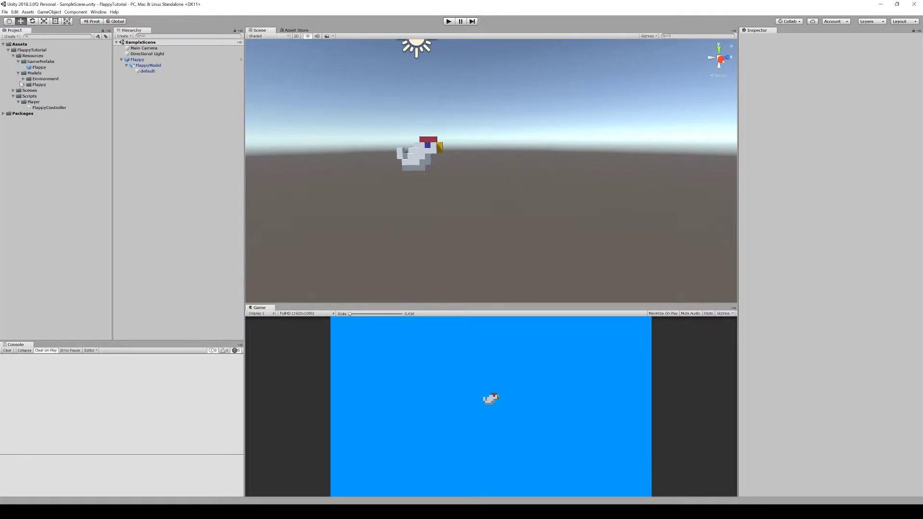
left_click(24, 79)
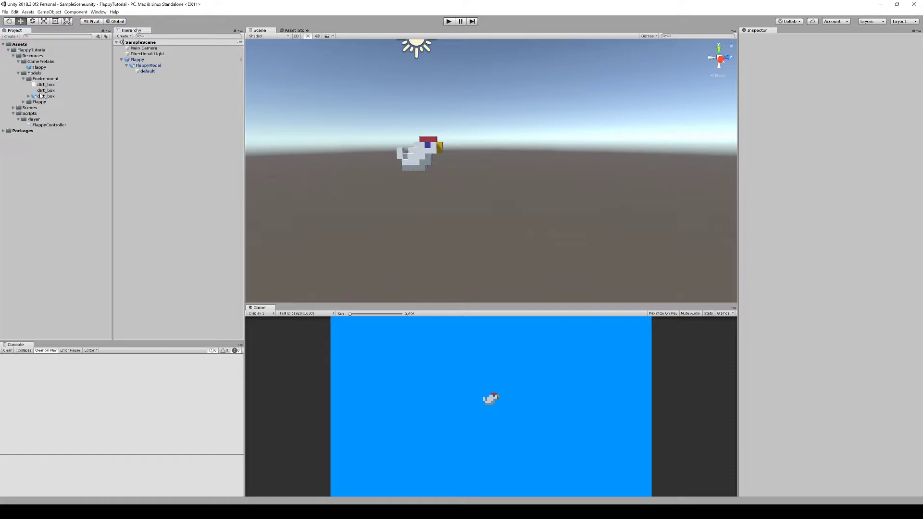
left_click(43, 96)
left_click(841, 74)
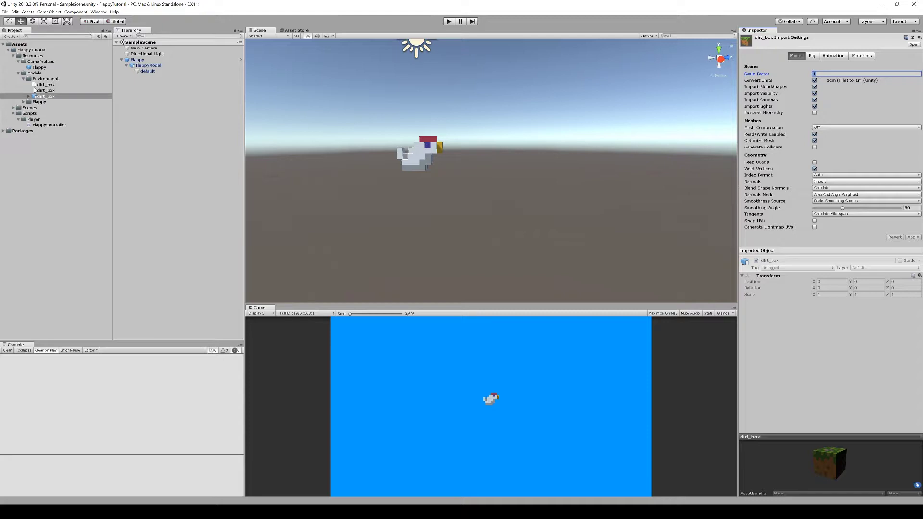
left_click(23, 102)
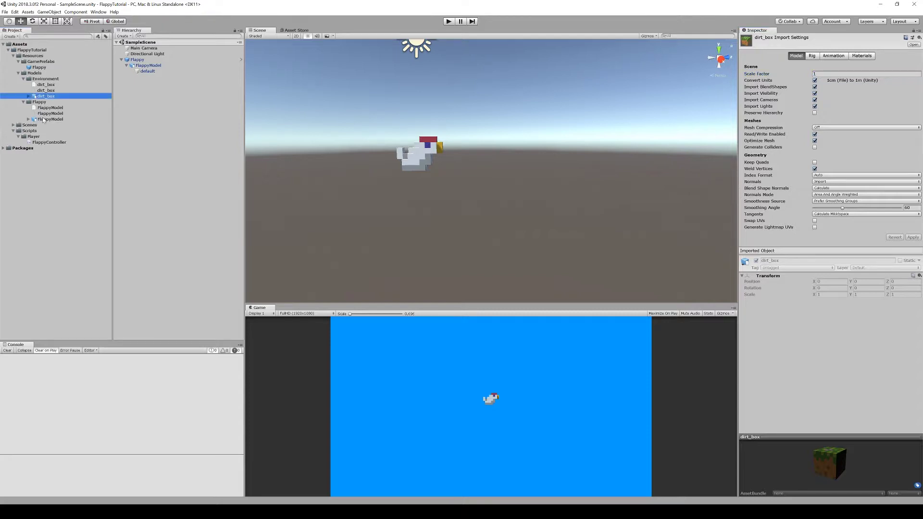
left_click(43, 120)
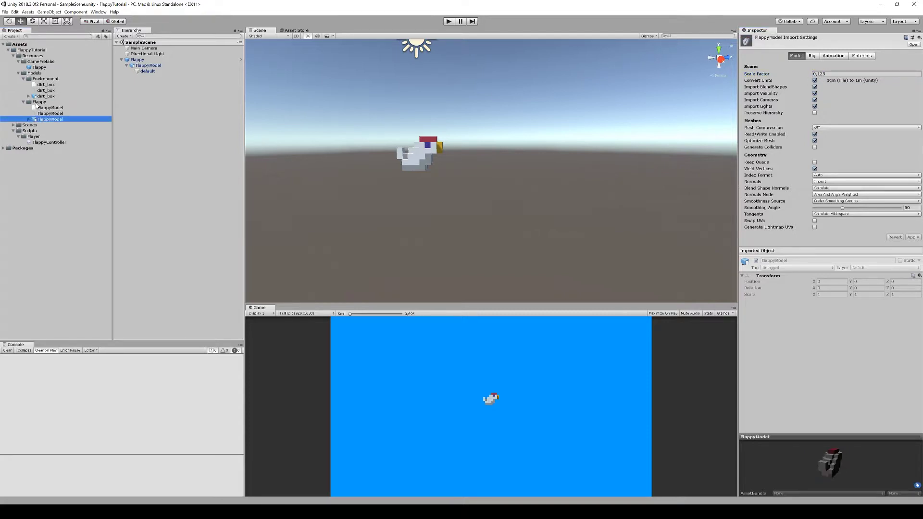
left_click(40, 96)
left_click(822, 75)
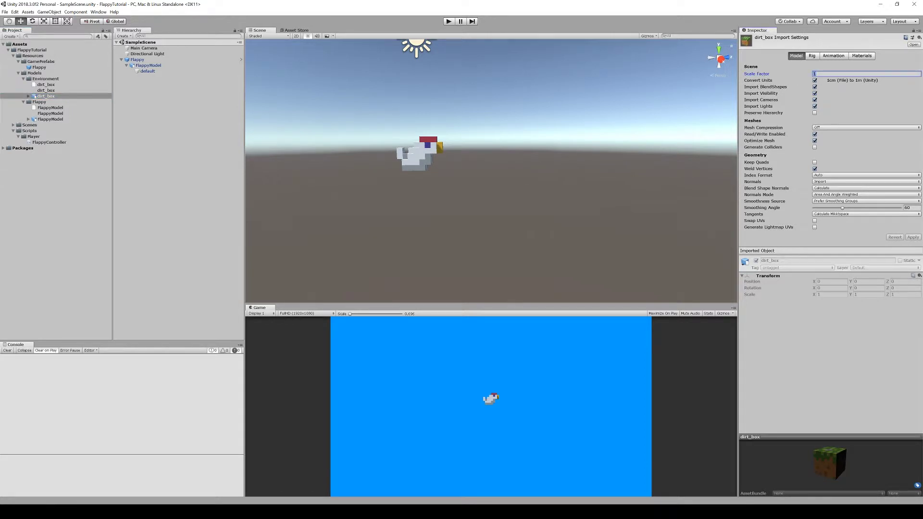
type("0,125")
left_click(912, 237)
- Create an empty GameObject named DirtBox positioned at the origin
left_click(144, 96)
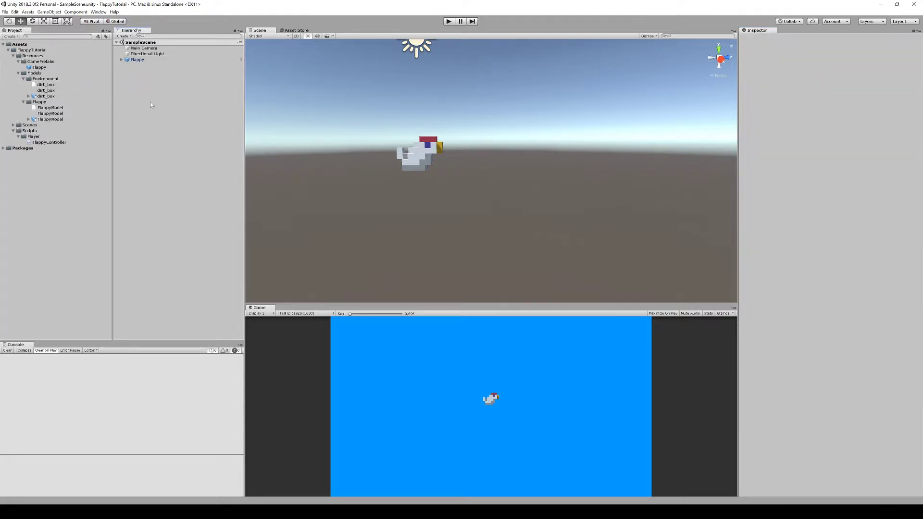
right_click(159, 103)
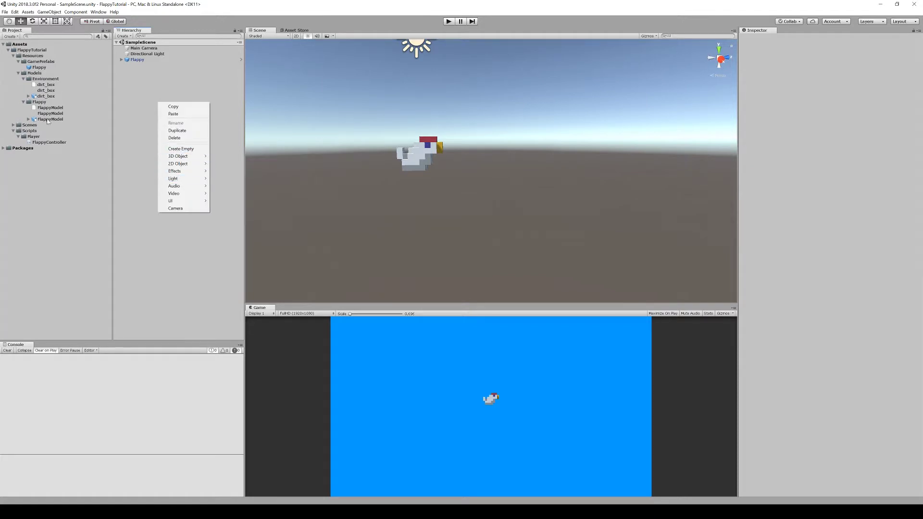
left_click(185, 150)
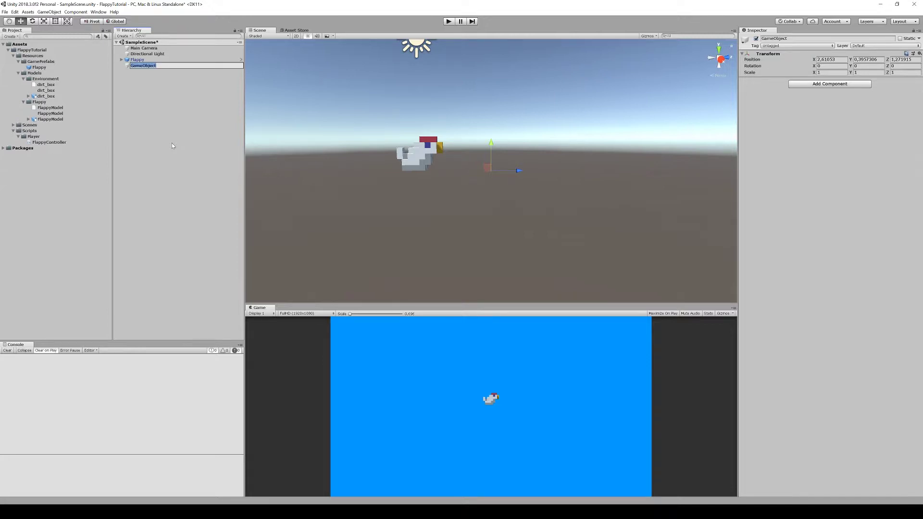
type("DirtBo")
type("x")
key("Return")
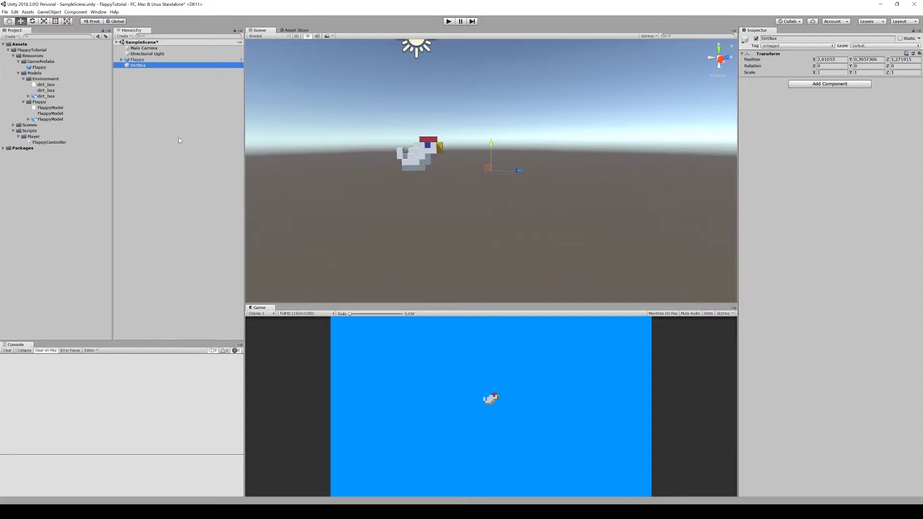
left_click(830, 59)
type("0")
key("Tab")
type("0")
key("Tab")
type("0")
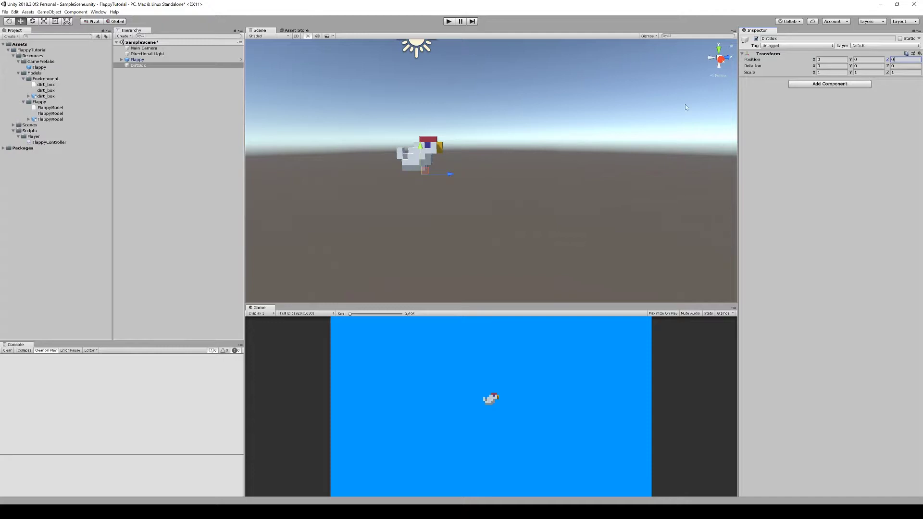
- Put the dirt_box model inside DirtBox and move it ahead of Flappy along Z
left_click_drag(46, 96, 145, 67)
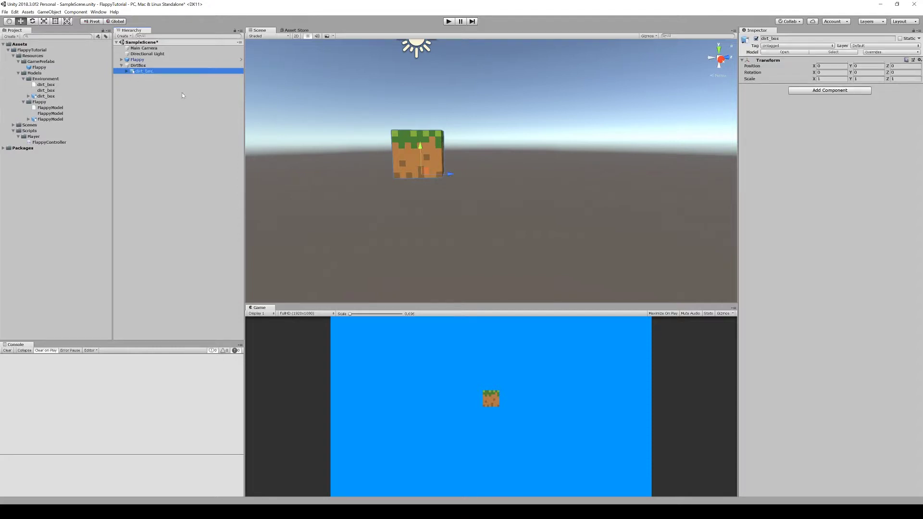
right_click_drag(549, 206, 437, 134)
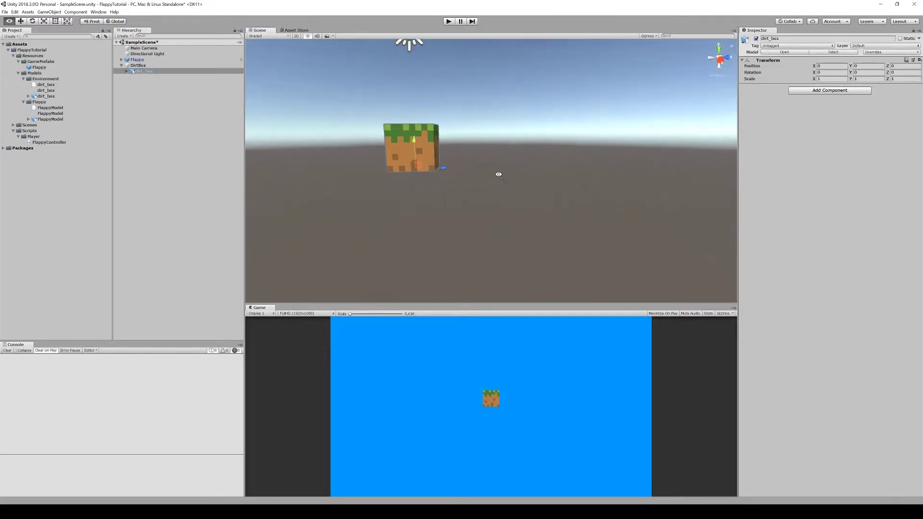
key("f")
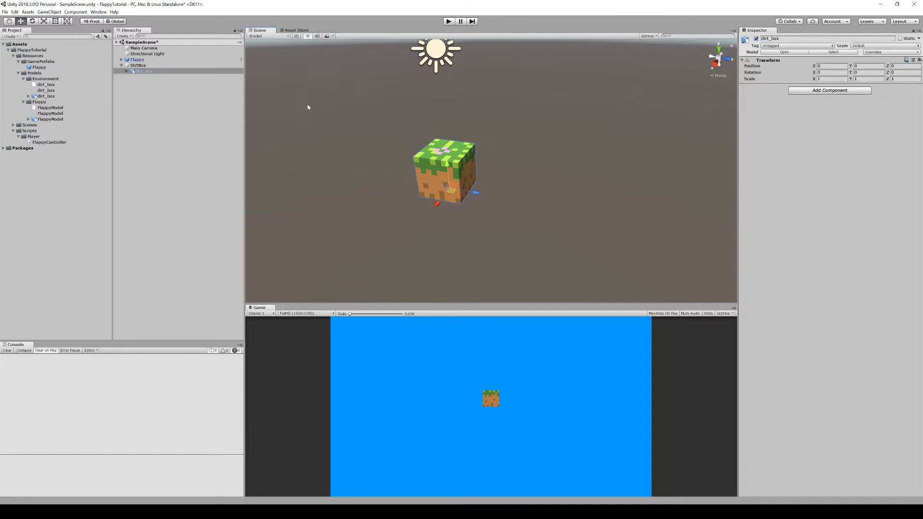
left_click(136, 66)
left_click_drag(476, 193, 595, 213)
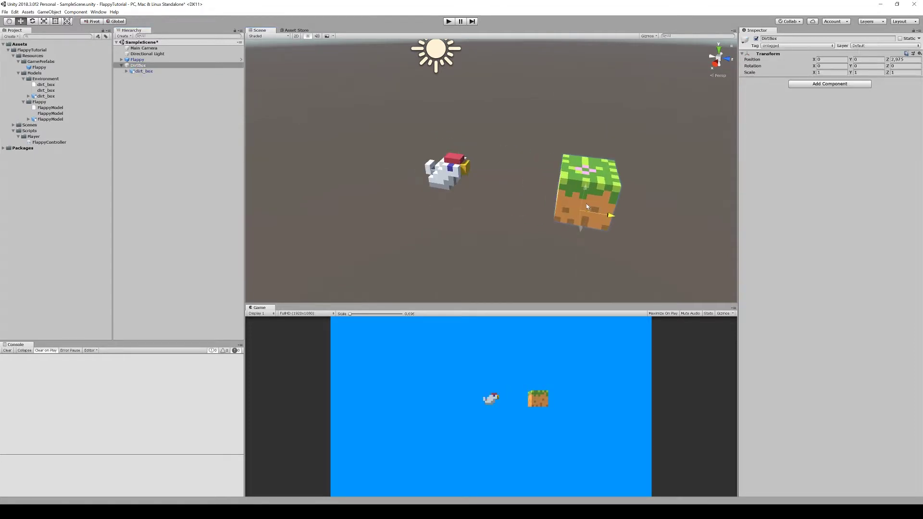
right_click_drag(494, 226, 546, 200)
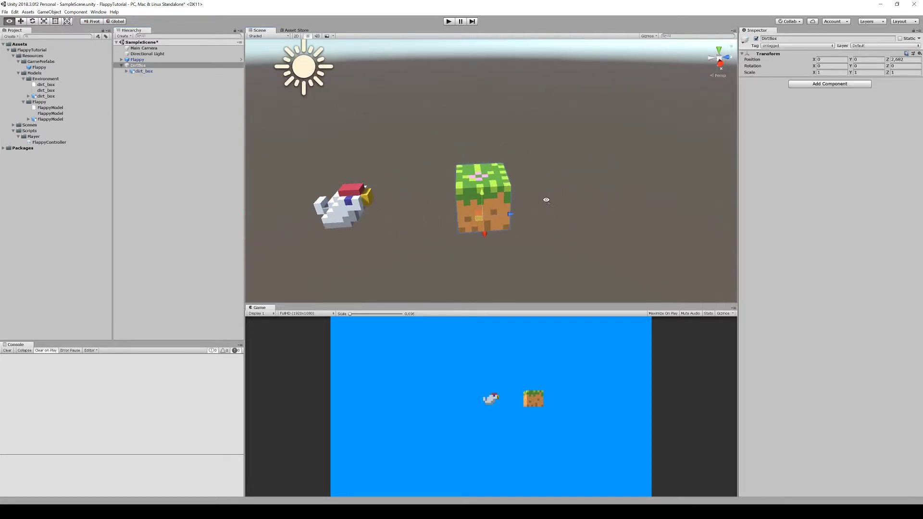
left_click(133, 65)
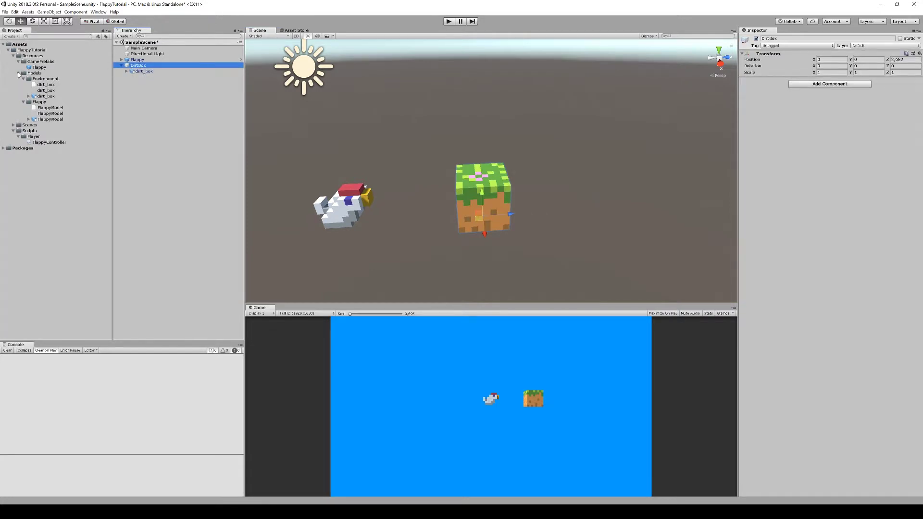
left_click(19, 73)
left_click(18, 61)
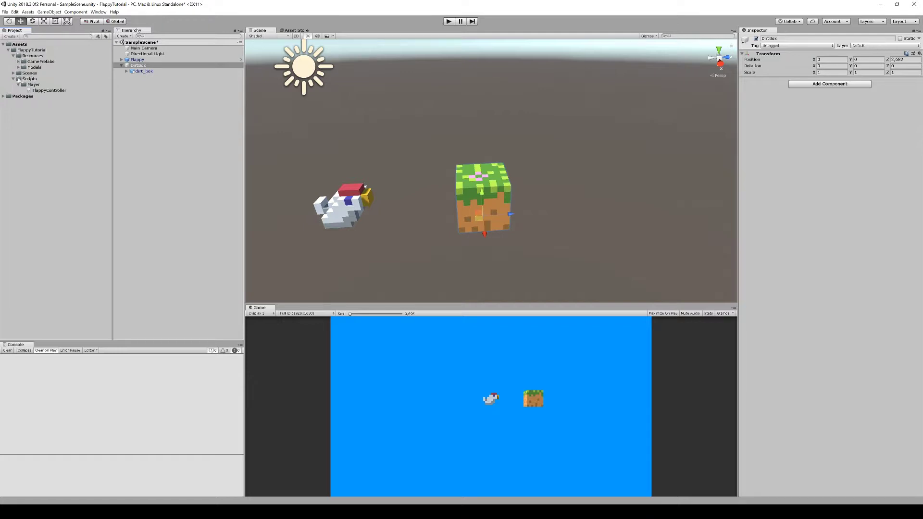
- Inspect the Flappy object and browse the Resources and Models folders
left_click(13, 56)
left_click(13, 56)
left_click_drag(135, 66, 132, 64)
left_click(127, 60)
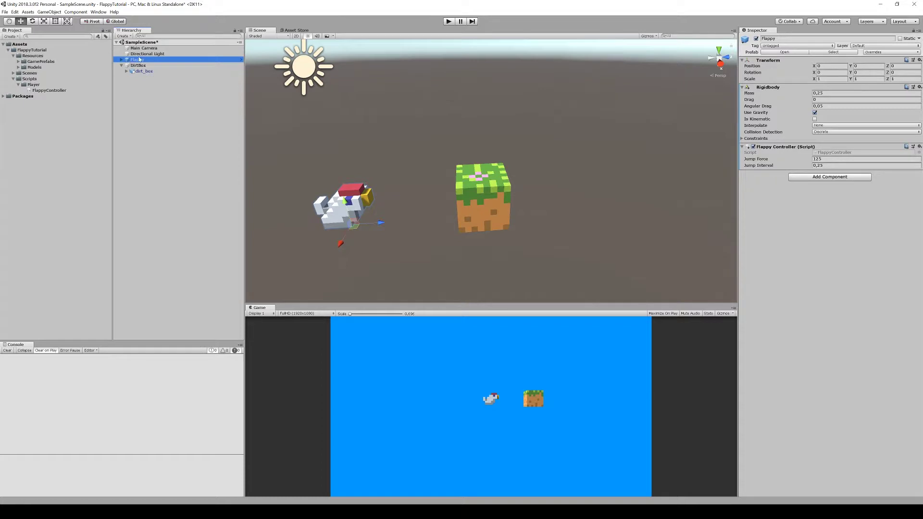
right_click(143, 61)
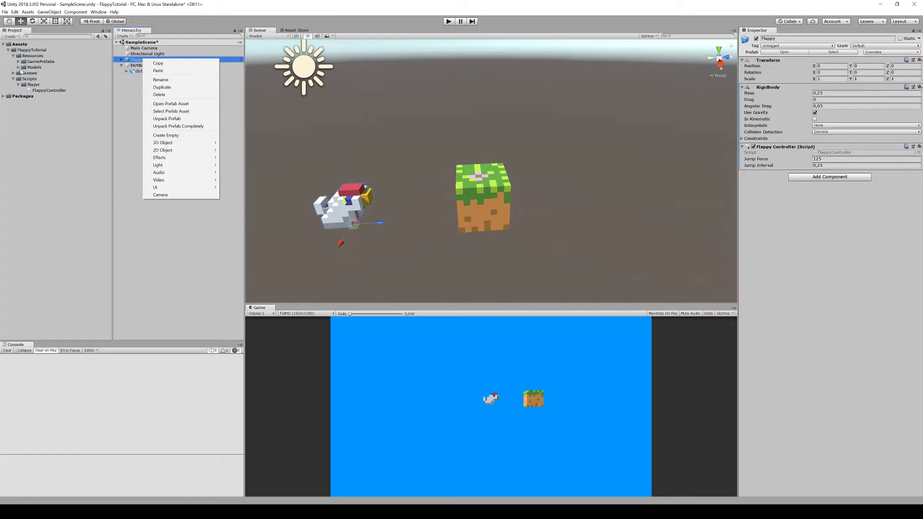
left_click(22, 70)
left_click(21, 69)
left_click(18, 69)
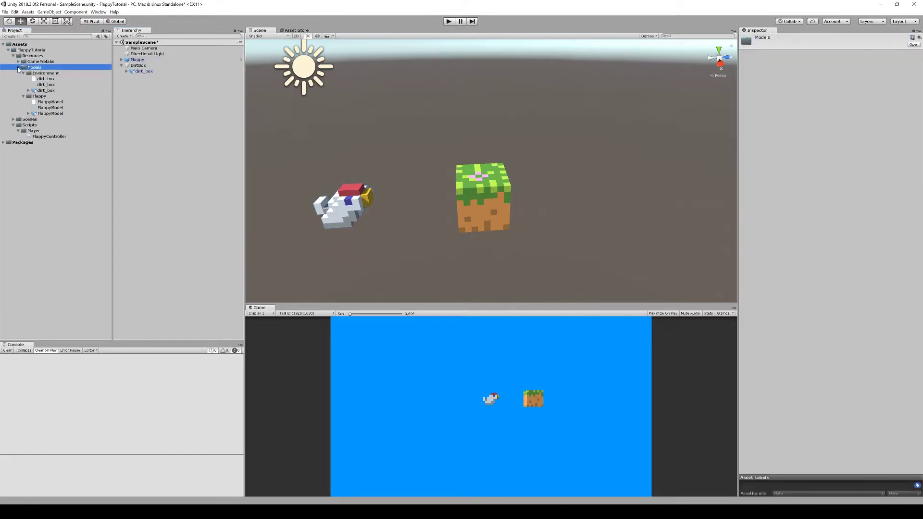
left_click(23, 73)
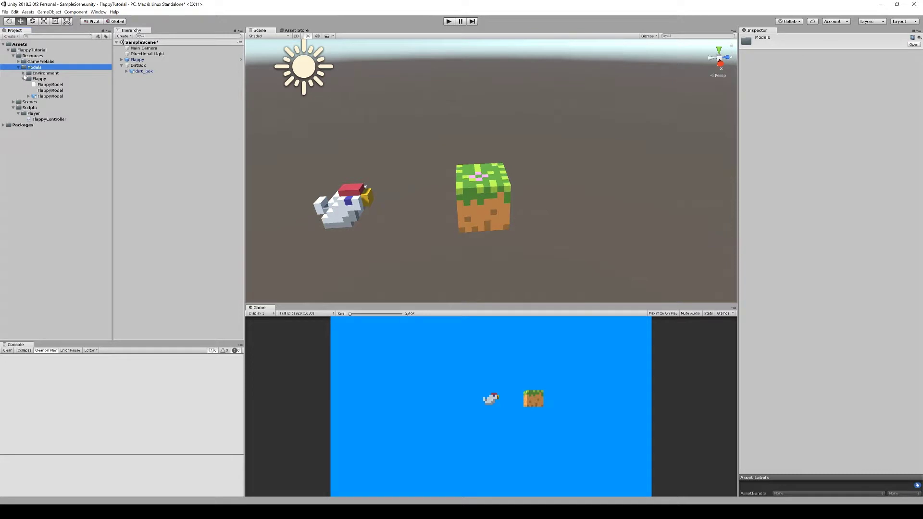
- Rename the GamePrefabs folder to Prefabs
left_click(23, 61)
left_click(19, 61)
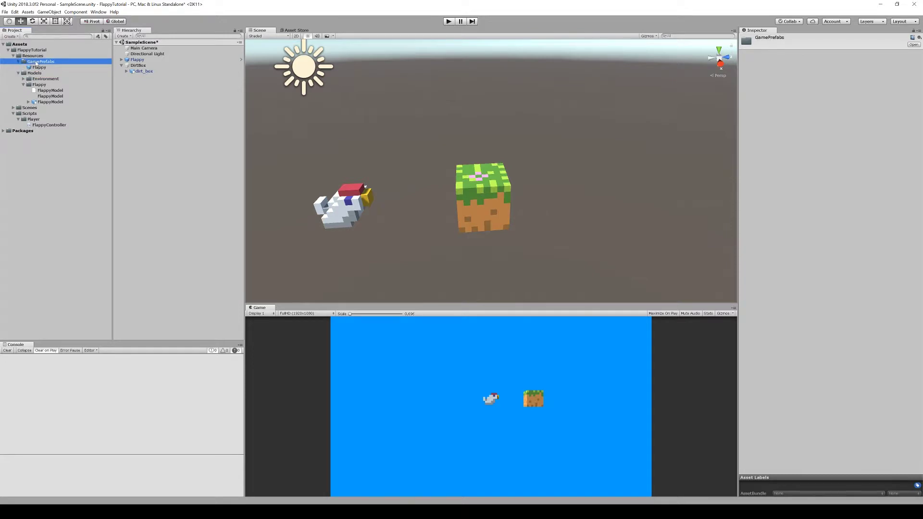
key("F2")
type("Prefabs")
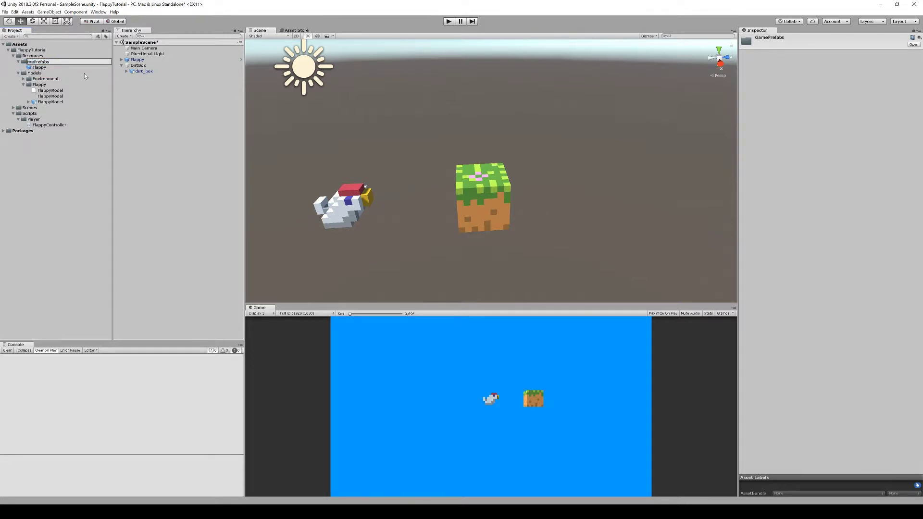
key("Return")
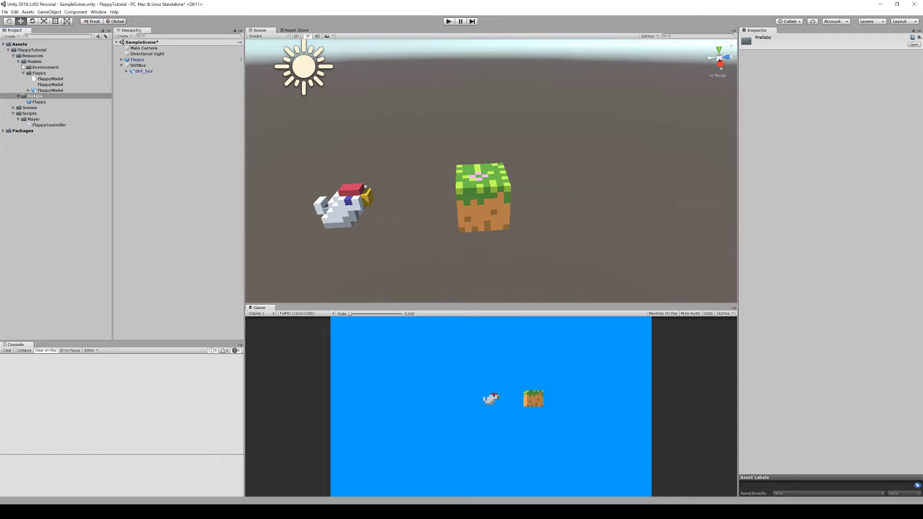
left_click(19, 62)
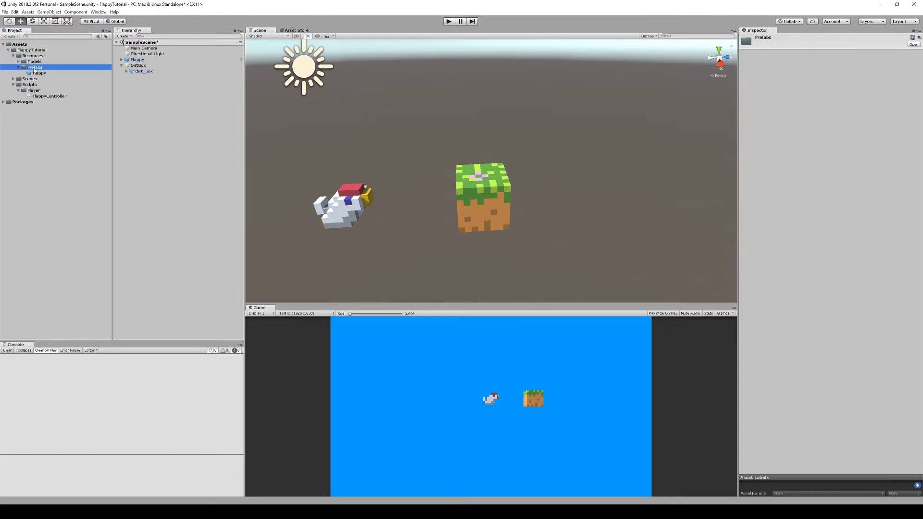
- Create an Environment folder inside Prefabs and save DirtBox into it as a prefab
right_click(35, 69)
mouse_move(120, 72)
left_click(161, 74)
type("Environment")
key("Return")
left_click_drag(132, 60, 45, 75)
left_click(150, 66)
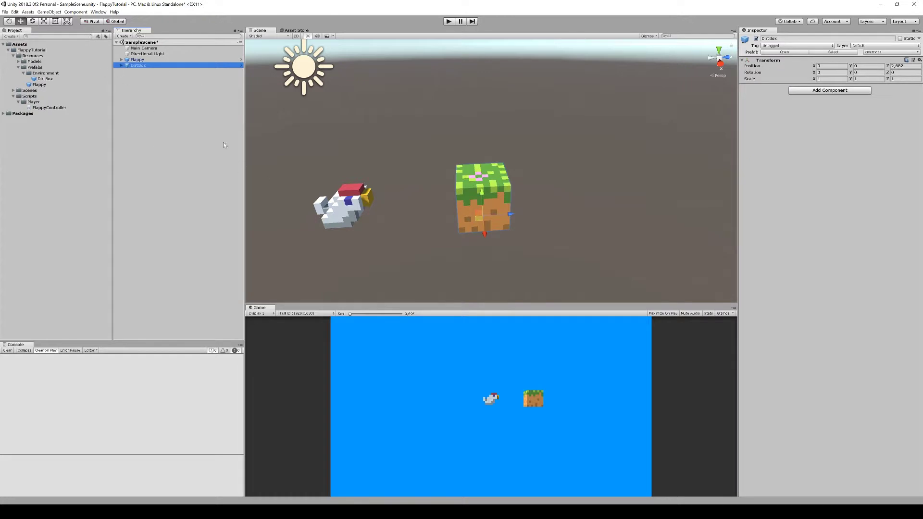
- Create an empty Column object and make DirtBox its child
left_click(164, 80)
right_click(164, 116)
left_click(188, 161)
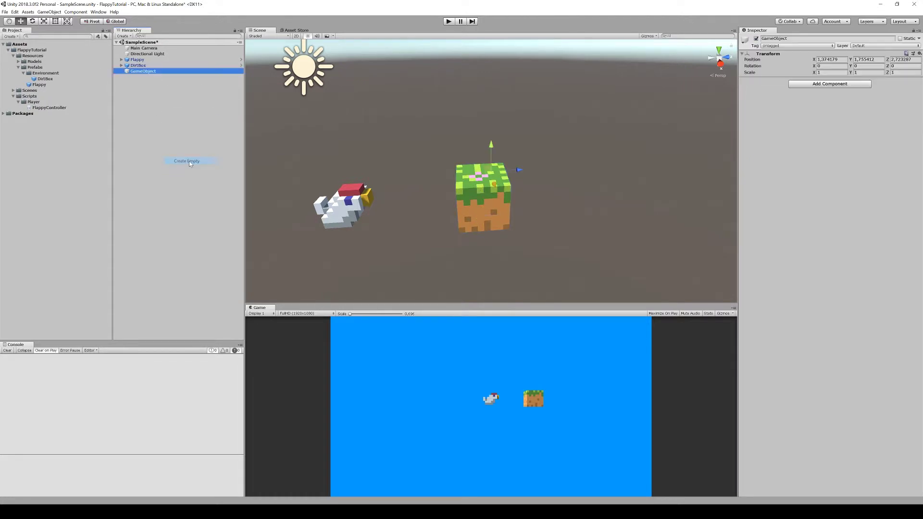
type("G")
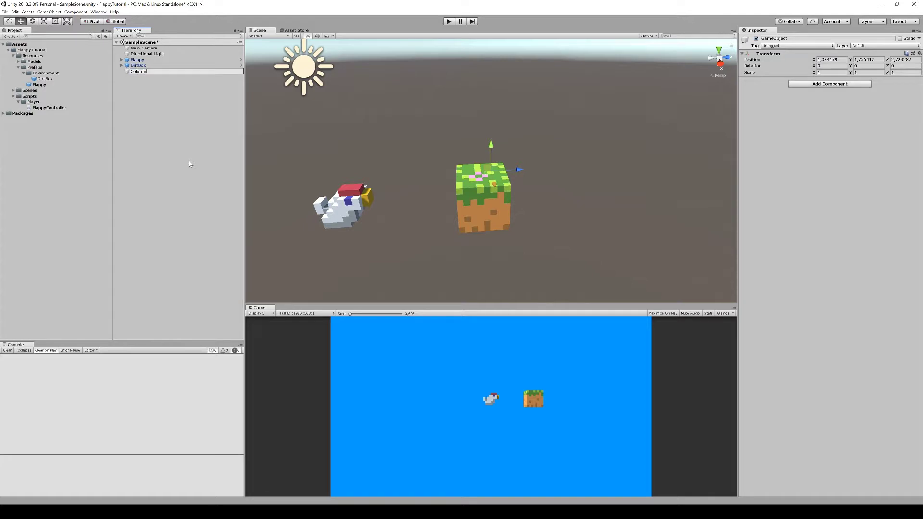
key("Return")
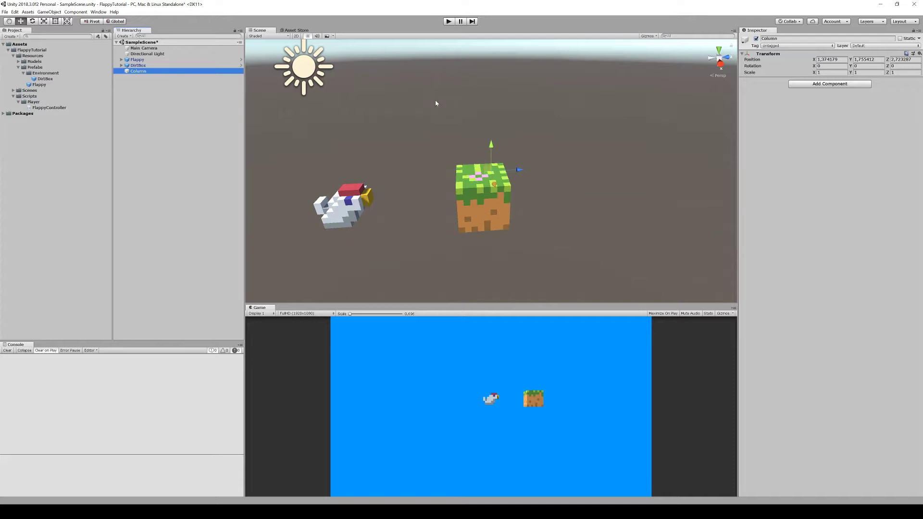
left_click(137, 66)
left_click_drag(137, 66, 135, 68)
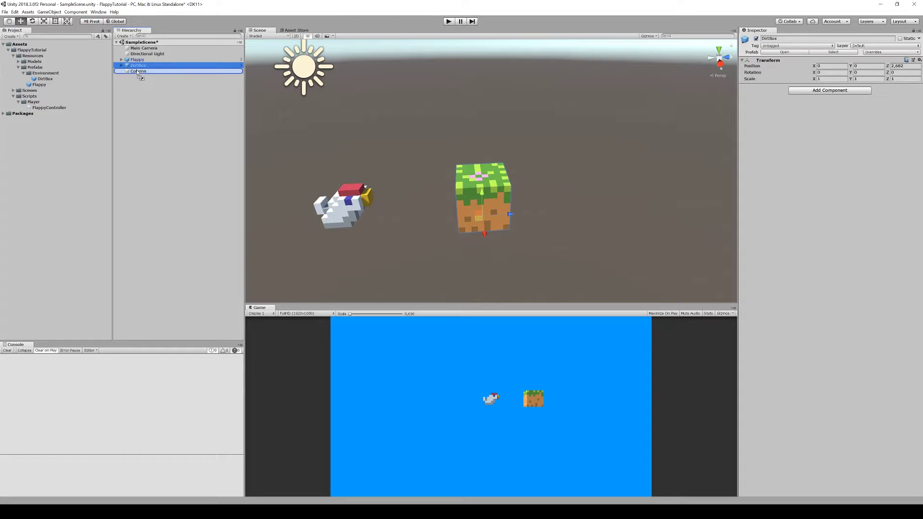
left_click(137, 66)
- Zero out the positions of Column and of DirtBox inside it
left_click(831, 59)
type("0")
key("Tab")
type("0")
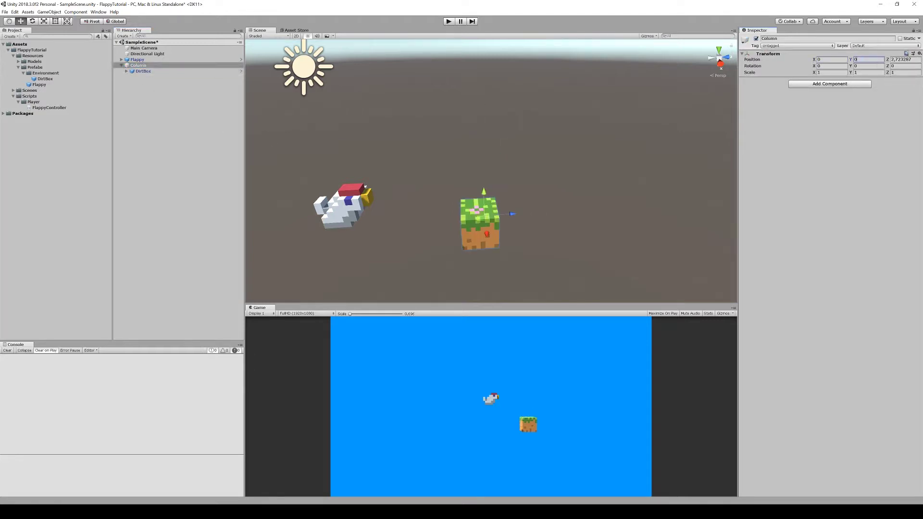
key("Tab")
type("0")
left_click(143, 71)
left_click(831, 66)
type("0")
key("Tab")
type("0")
key("Tab")
type("0")
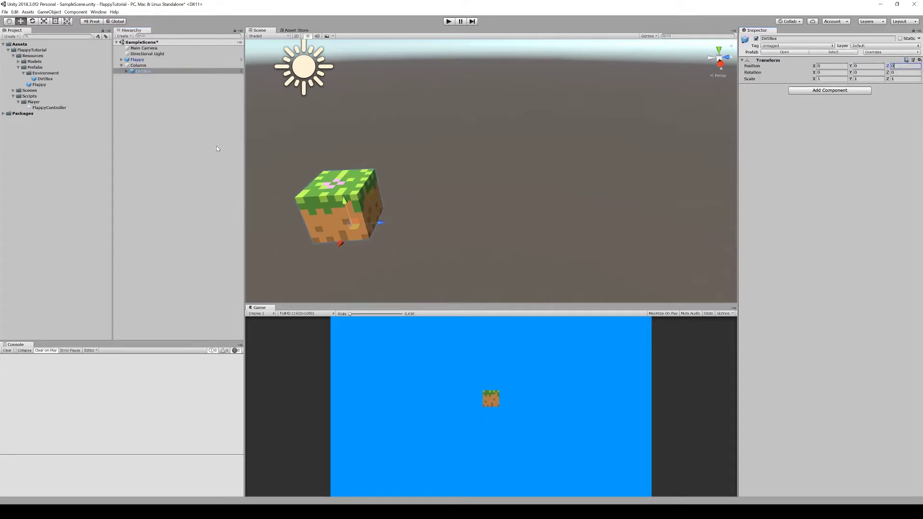
left_click(138, 72)
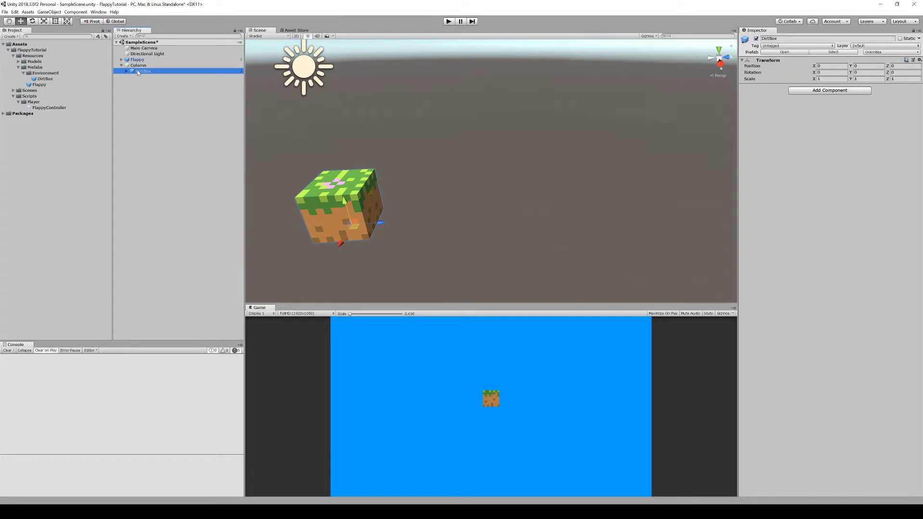
- Duplicate DirtBox with Ctrl+D and stack the copies upward into a column
key("ctrl+d")
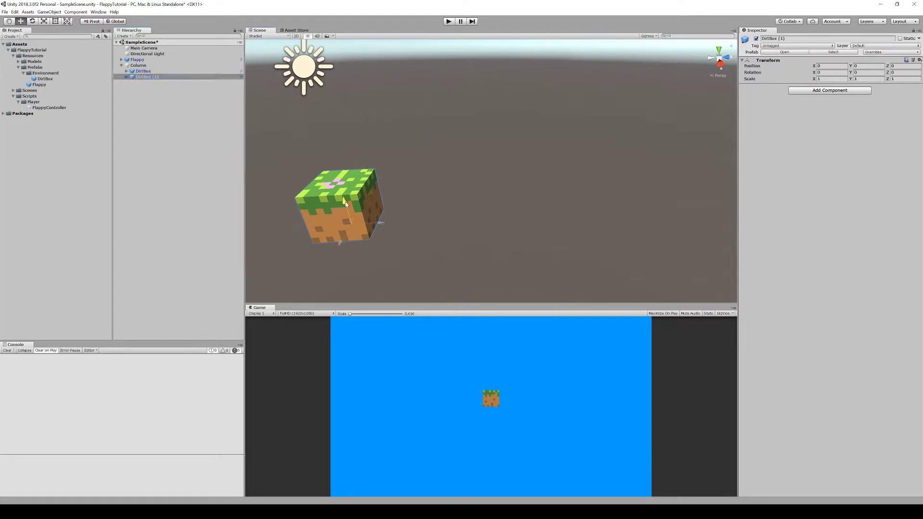
left_click_drag(345, 202, 332, 161)
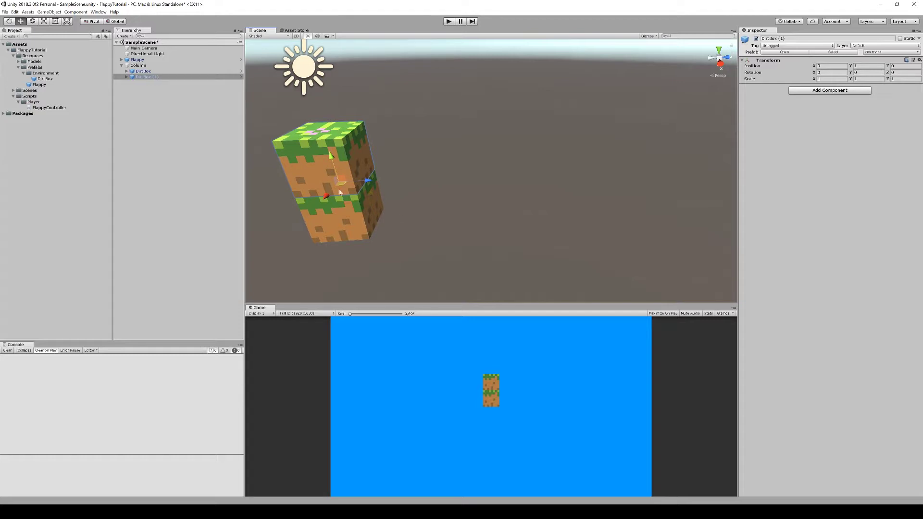
key("ctrl+d")
mouse_move(331, 157)
left_mouse_down()
mouse_move(309, 116)
mouse_move(306, 68)
left_mouse_up()
key("ctrl+d")
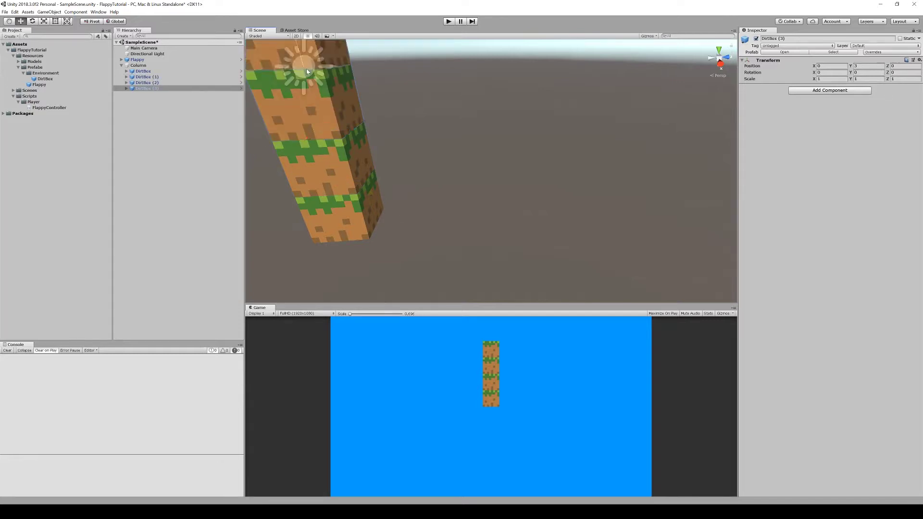
scroll(488, 194, "down", 5)
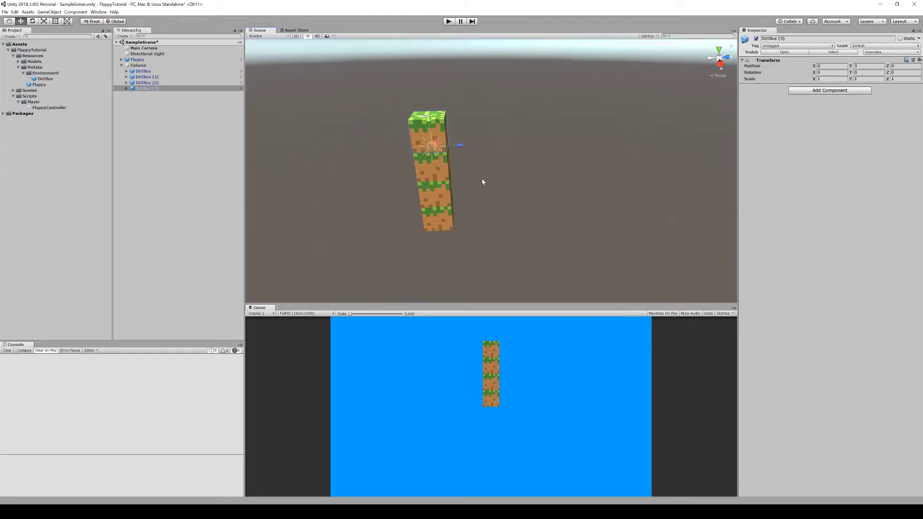
key("ctrl+d")
left_click_drag(431, 128, 419, 31)
key("ctrl+d")
key("ctrl+d")
mouse_move(500, 146)
middle_mouse_down()
mouse_move(496, 223)
mouse_move(484, 164)
middle_mouse_up()
- Duplicate the bottom block repeatedly to extend the column downward to DirtBox (13)
scroll(494, 222, "down", 2)
left_click(449, 209)
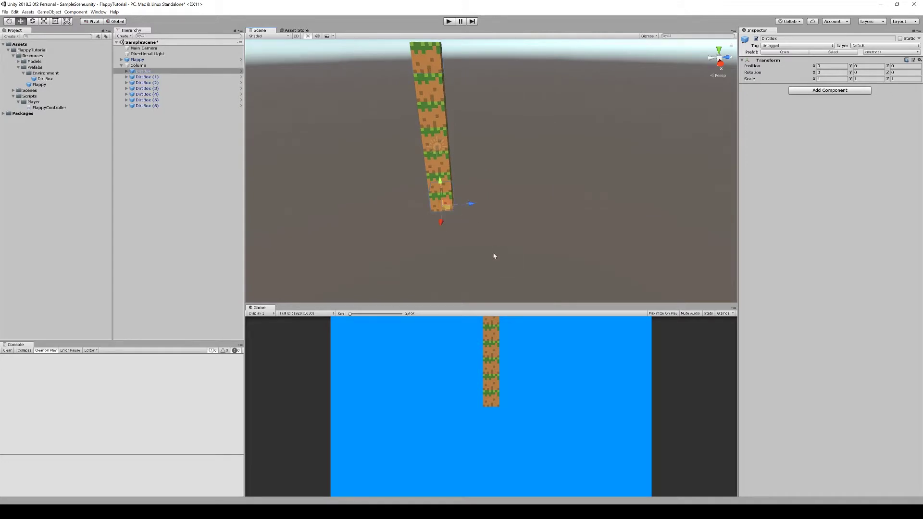
middle_click_drag(495, 256, 481, 210)
scroll(481, 210, "up", 3)
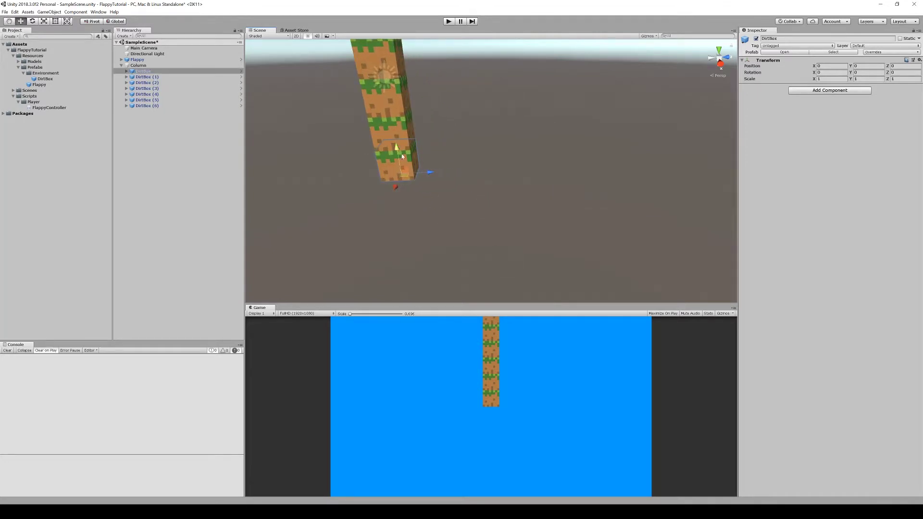
key("ctrl+d")
mouse_move(397, 153)
left_mouse_down()
mouse_move(417, 269)
mouse_move(417, 261)
mouse_move(429, 261)
left_mouse_up()
key("ctrl+d")
key("ctrl+d")
key("ctrl+d")
key("ctrl+d")
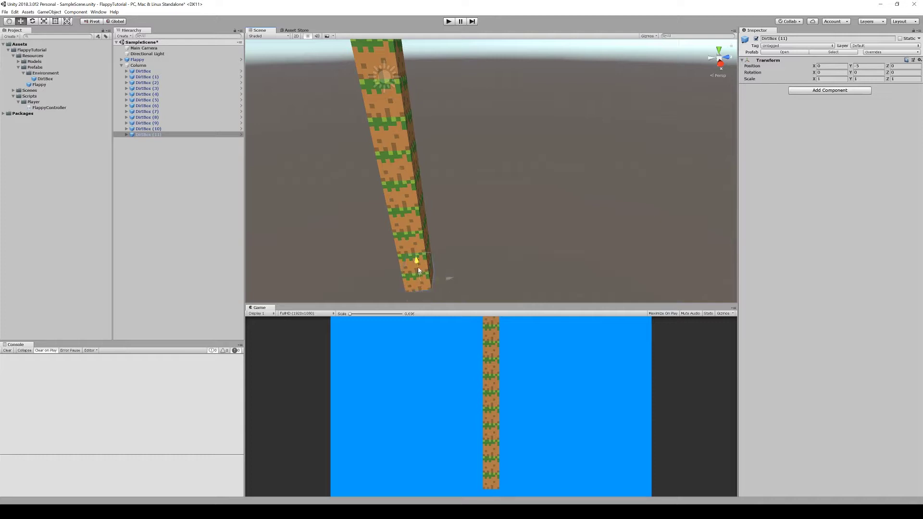
key("ctrl+d")
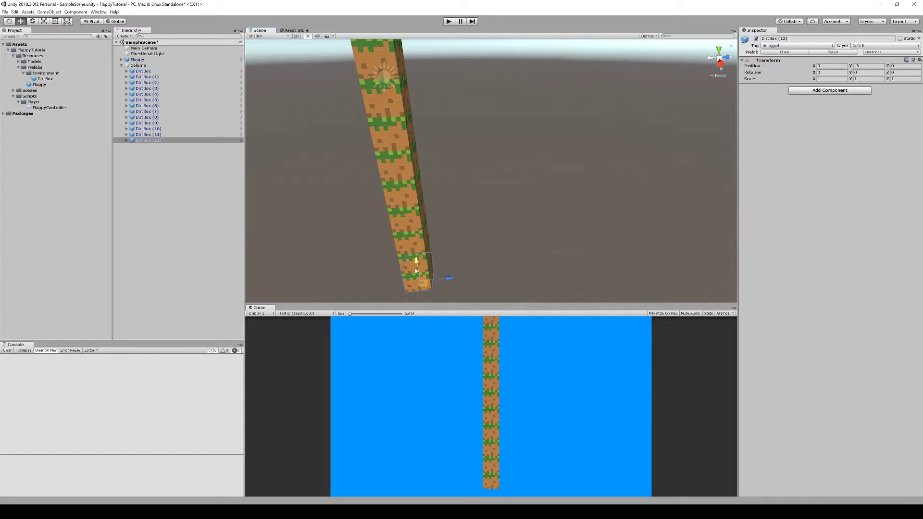
left_click_drag(419, 263, 424, 284)
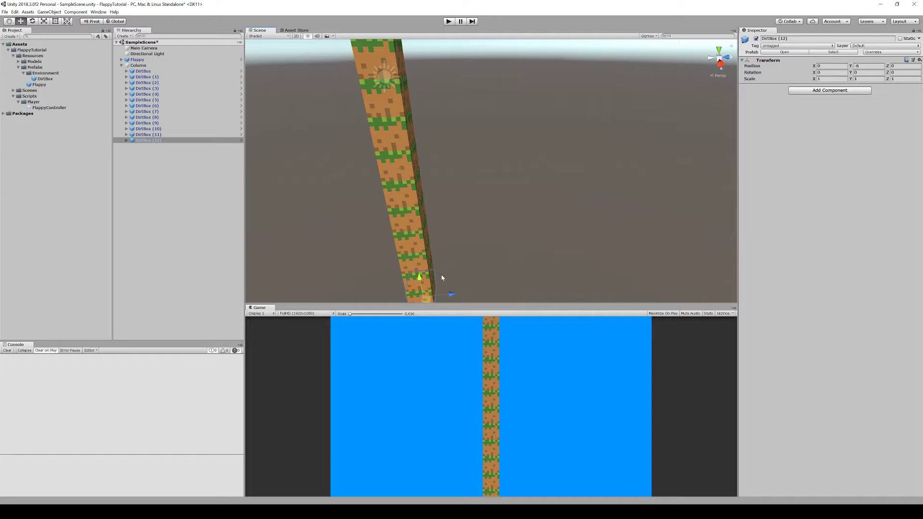
key("ctrl+d")
left_click_drag(419, 281, 427, 301)
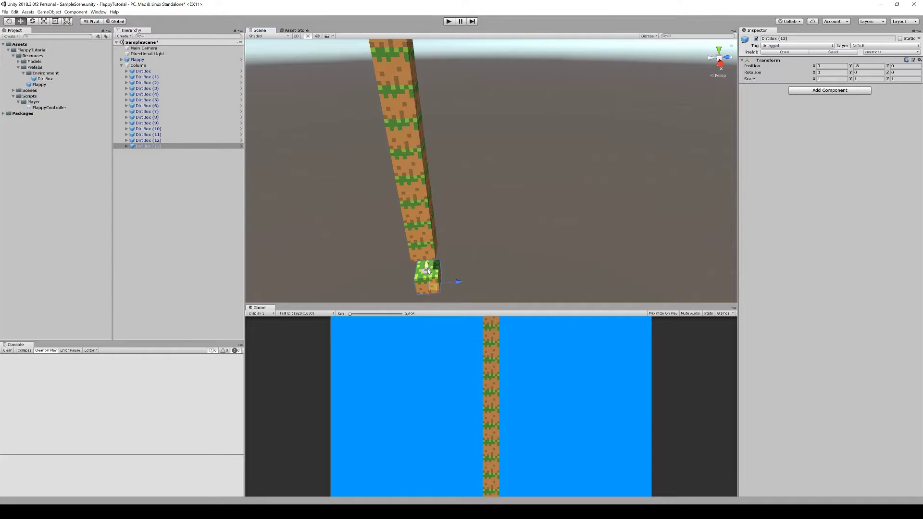
middle_click_drag(482, 269, 507, 278)
scroll(507, 277, "down", 3)
scroll(514, 249, "down", 2)
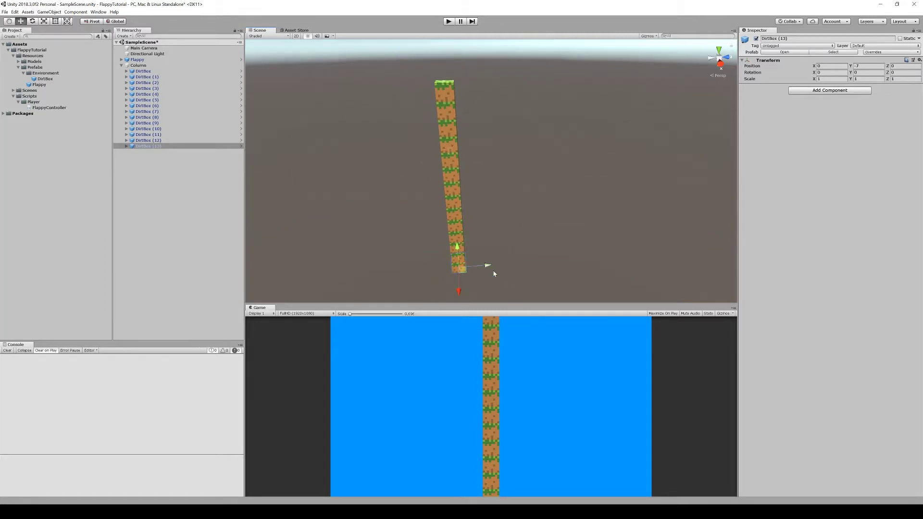
- Delete DirtBox, DirtBox (1), (2), (7) and (8) to open a gap at the bird's height
left_click(460, 191)
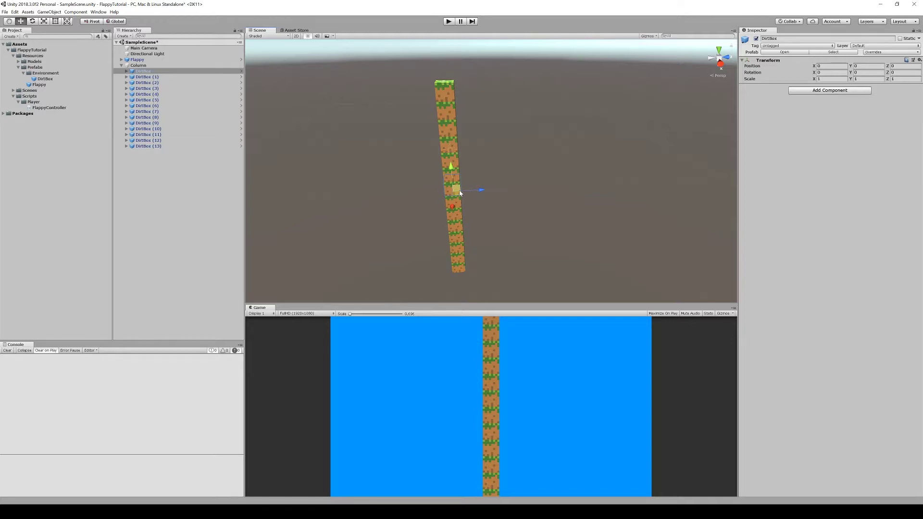
key("Delete")
left_click(451, 177)
key("Delete")
left_click(456, 208)
key("Delete")
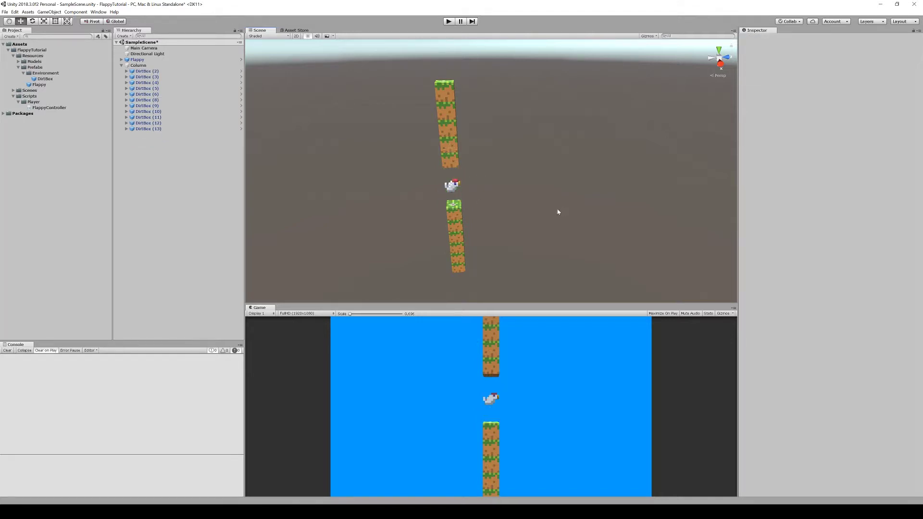
left_click(454, 161)
key("Delete")
left_click(454, 212)
key("Delete")
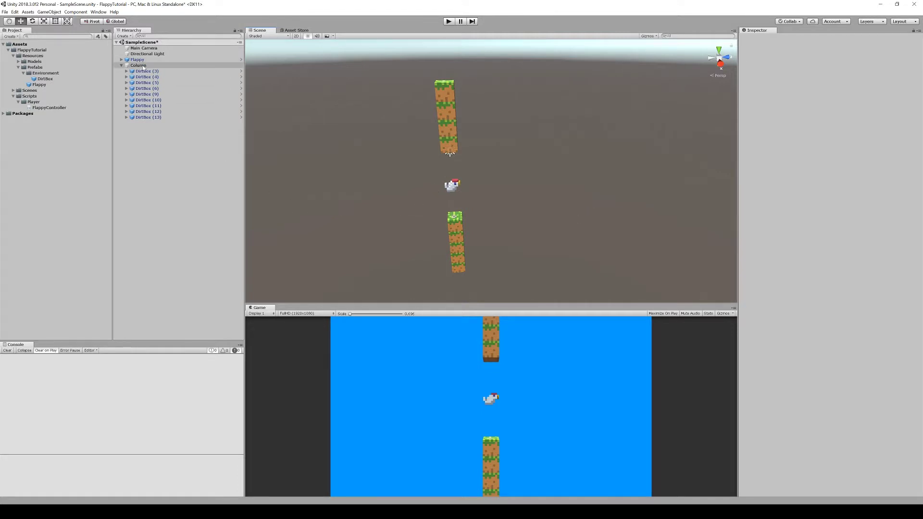
- Rename the Column object to EasyColumn
left_click(159, 65)
key("F2")
type("EasyC")
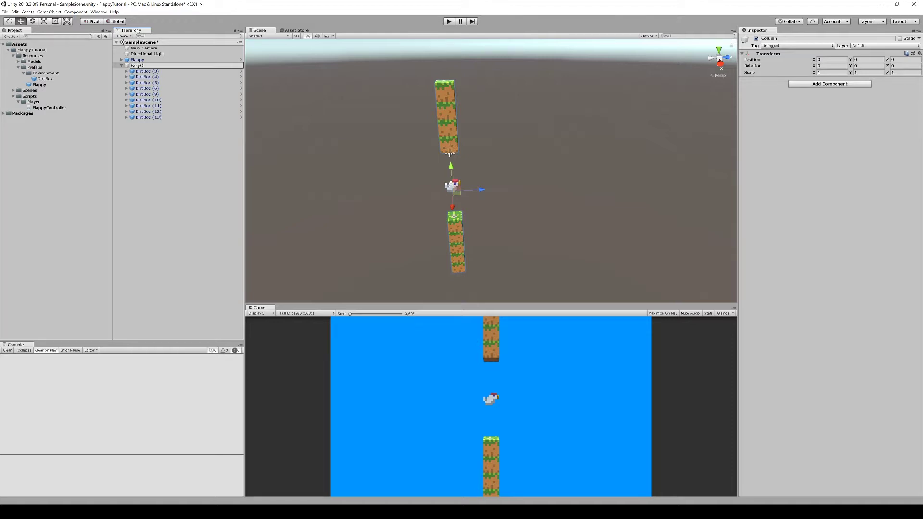
type("omun")
key("Return")
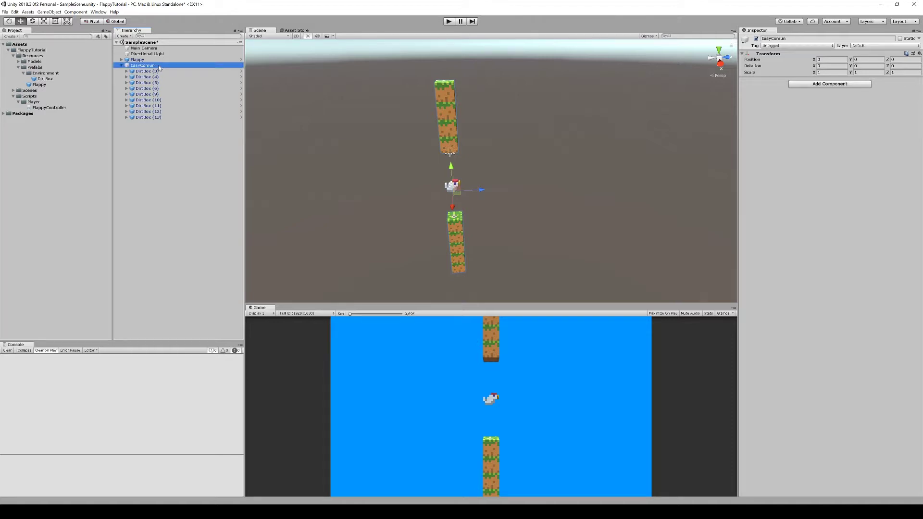
key("F2")
key("End")
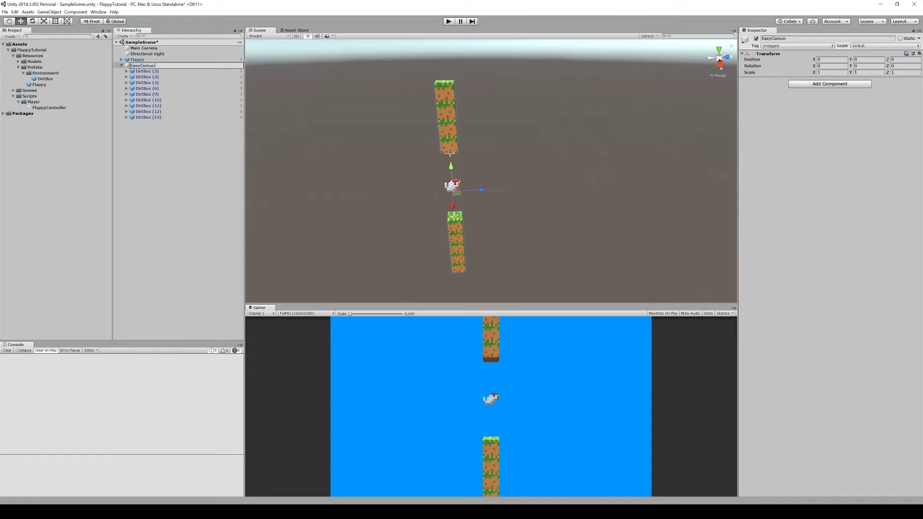
type("umn")
key("Return")
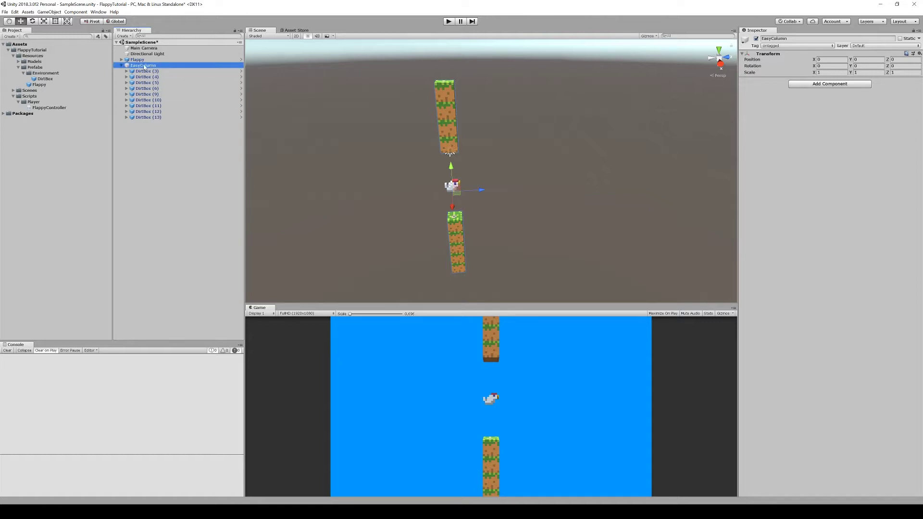
- Save EasyColumn as a prefab in the Prefabs/Environment folder
left_click_drag(146, 66, 43, 76)
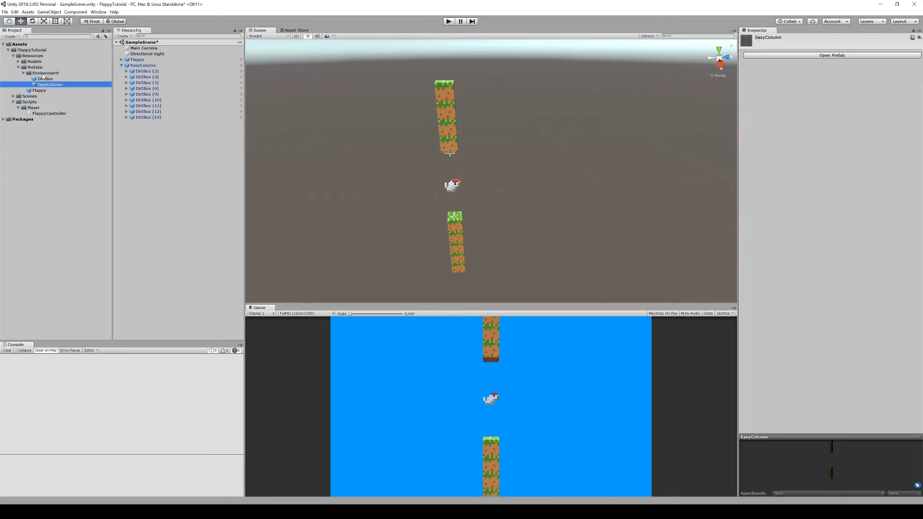
left_click(121, 66)
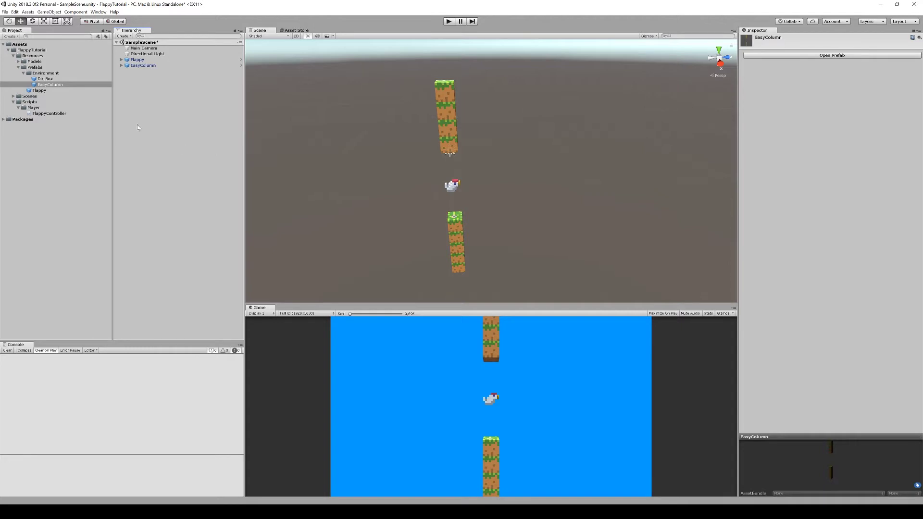
left_click(144, 65)
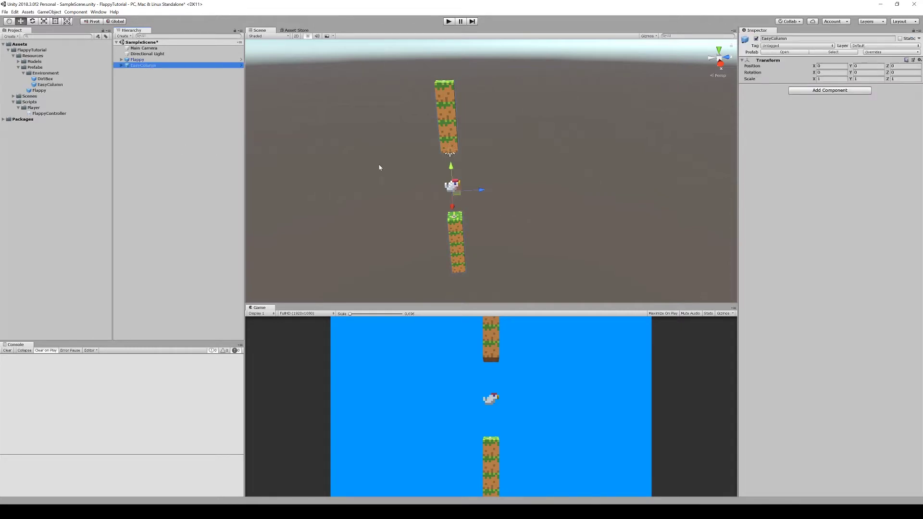
- Duplicate EasyColumn four times, spacing each copy further along the Z track
key("ctrl+d")
left_click_drag(481, 190, 572, 183)
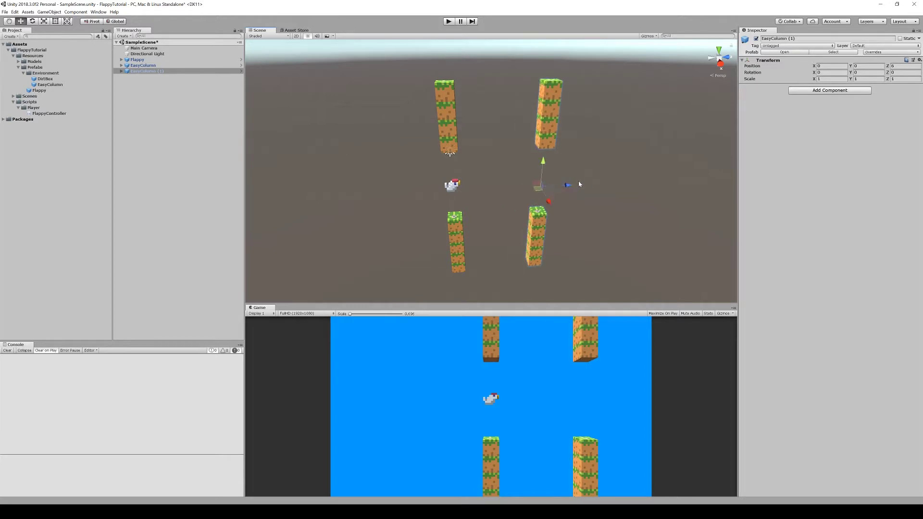
middle_click_drag(595, 199, 463, 171)
key("ctrl+d")
left_click_drag(459, 167, 542, 164)
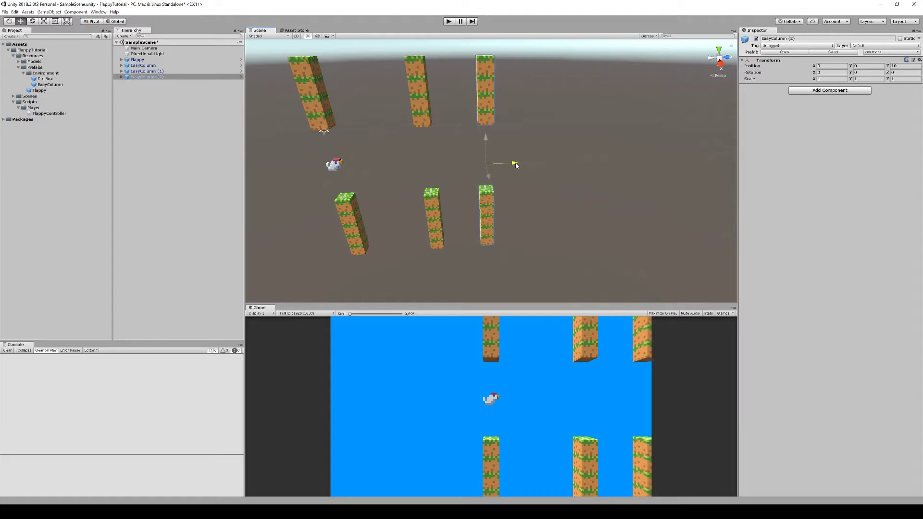
middle_click_drag(614, 180, 462, 189)
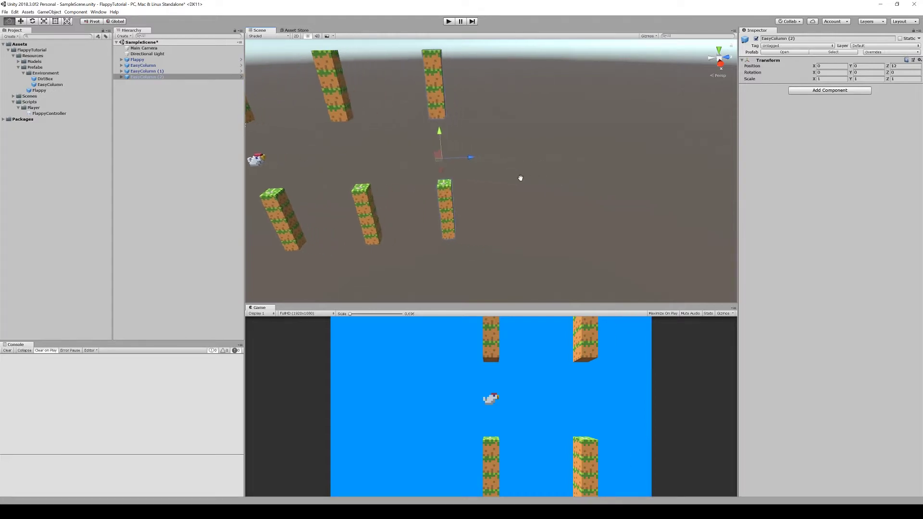
key("ctrl+d")
left_click_drag(437, 161, 525, 159)
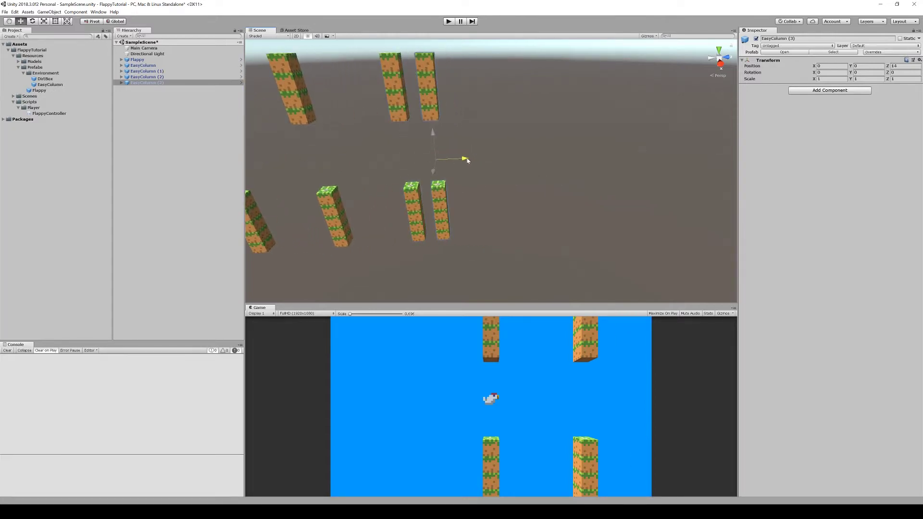
key("ctrl+d")
left_click_drag(519, 156, 594, 155)
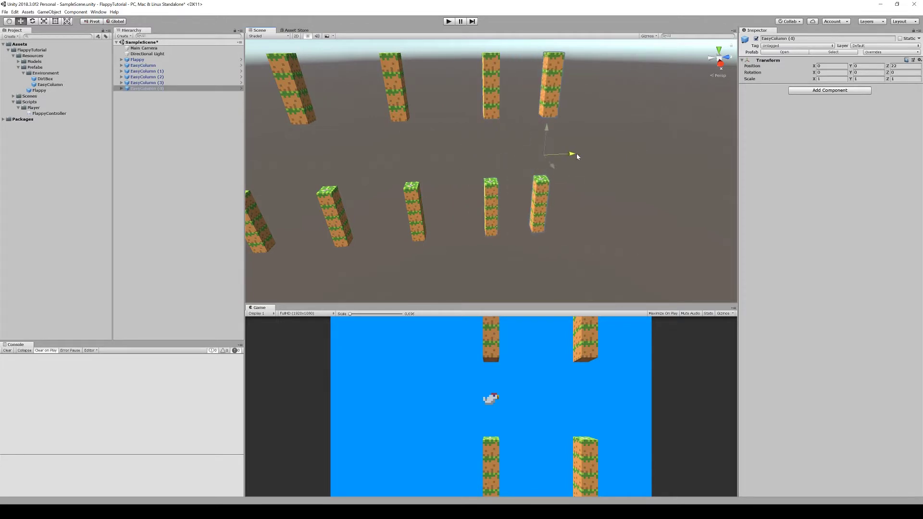
- Raise EasyColumn (1) and (3) by one unit and lower (2) and (4) by one
key("q")
mouse_move(479, 215)
left_mouse_down("alt")
mouse_move(347, 205)
mouse_move(631, 205)
left_mouse_up("alt")
key("w")
left_click(476, 197)
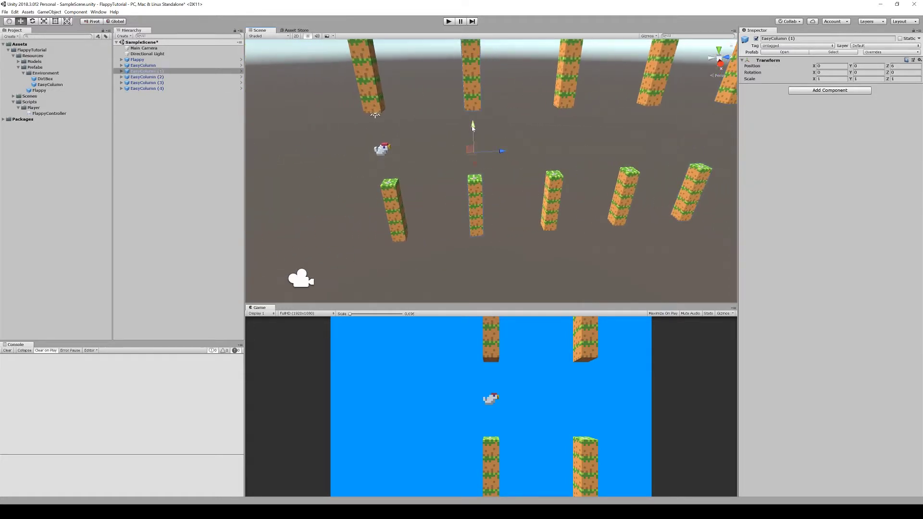
left_click_drag(473, 131, 472, 105)
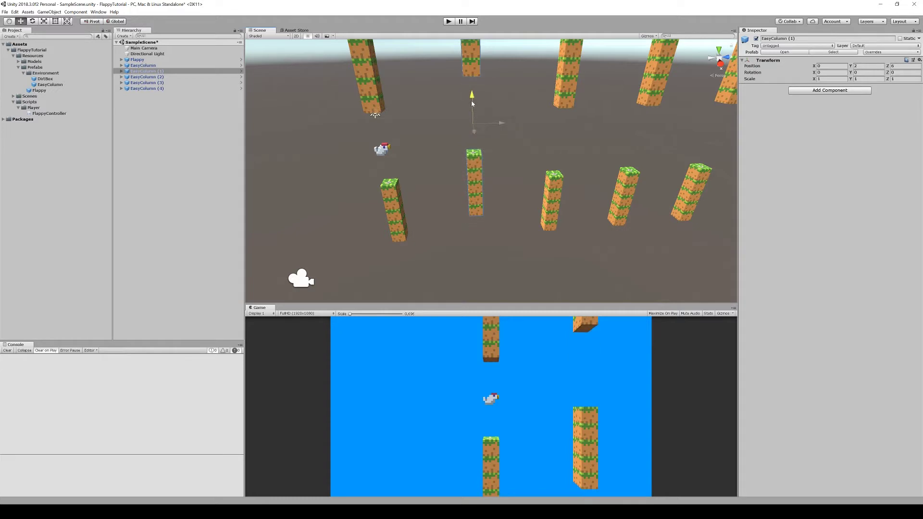
left_click(557, 196)
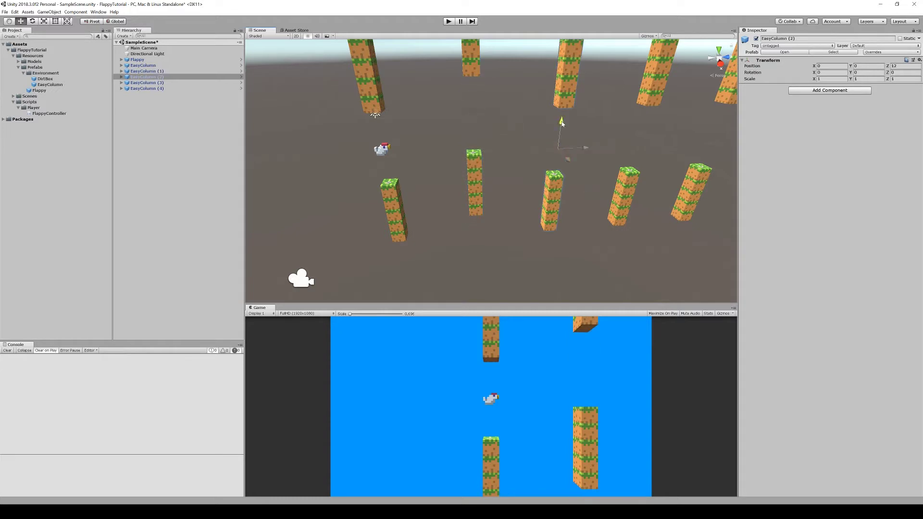
left_click_drag(560, 127, 559, 138)
middle_click_drag(559, 139, 483, 141)
left_click(548, 195)
left_click_drag(562, 124, 561, 113)
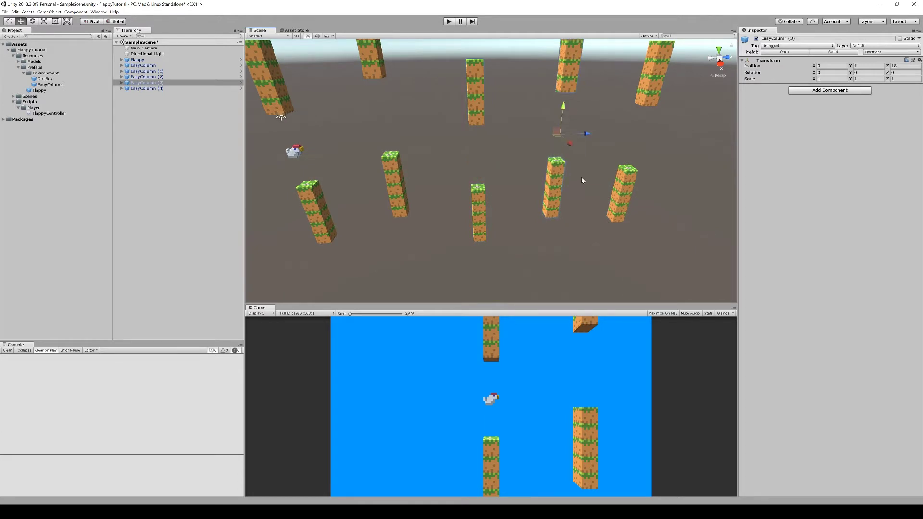
middle_click_drag(581, 177, 507, 166)
left_click(564, 189)
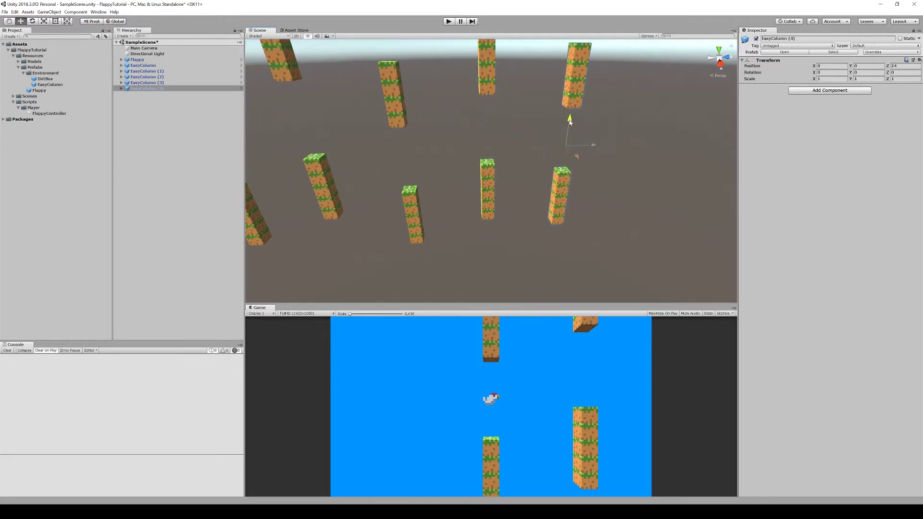
left_click_drag(569, 122, 568, 132)
- Reposition the Main Camera to X 10 and adjust its Z distance
middle_click_drag(504, 248, 638, 207)
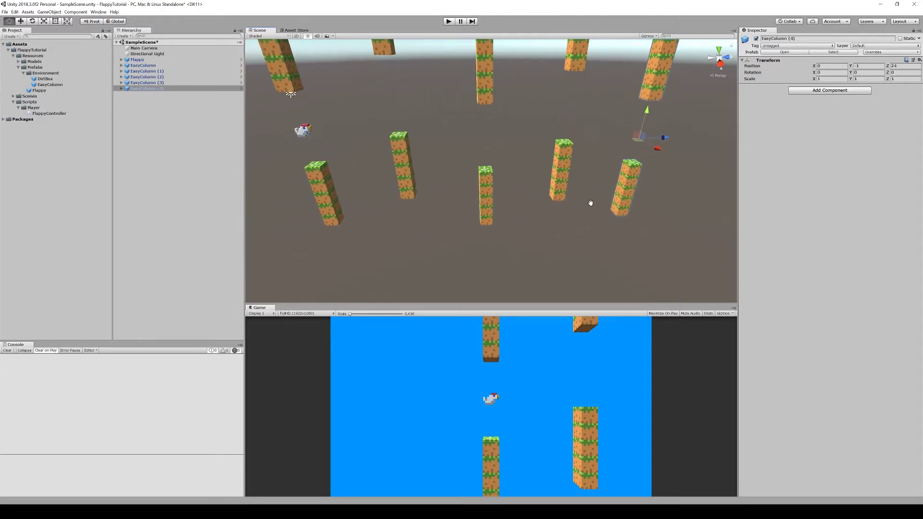
left_click(143, 48)
left_click_drag(814, 59, 817, 61)
mouse_move(888, 59)
left_mouse_down()
mouse_move(870, 63)
mouse_move(918, 65)
mouse_move(54, 60)
mouse_move(877, 65)
mouse_move(738, 64)
left_mouse_up()
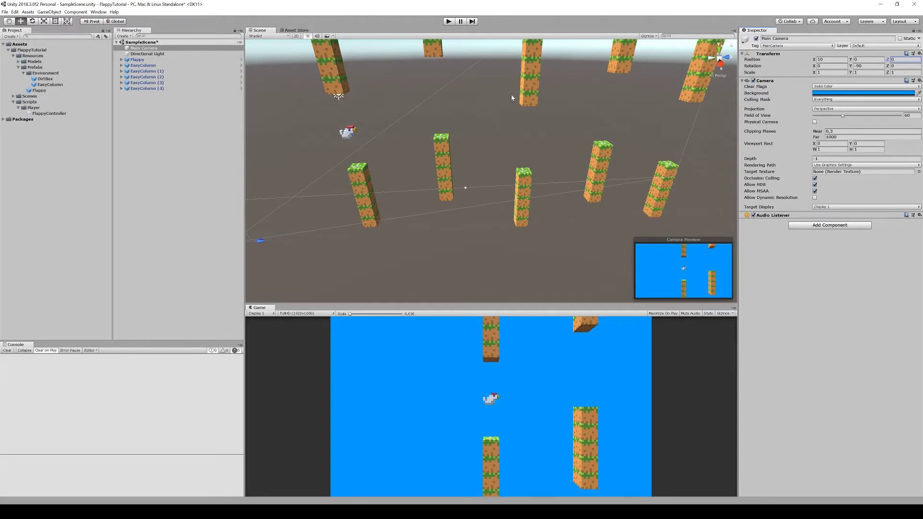
left_click(449, 21)
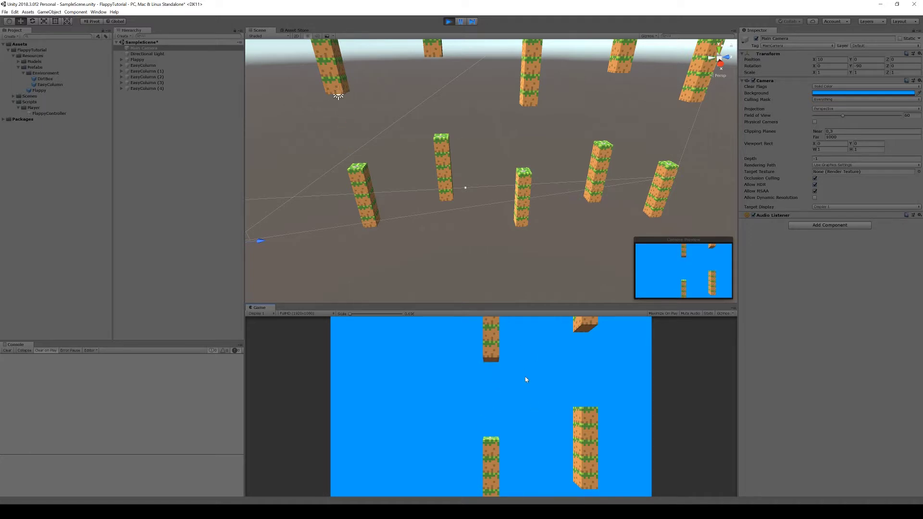
key("ctrl+p")
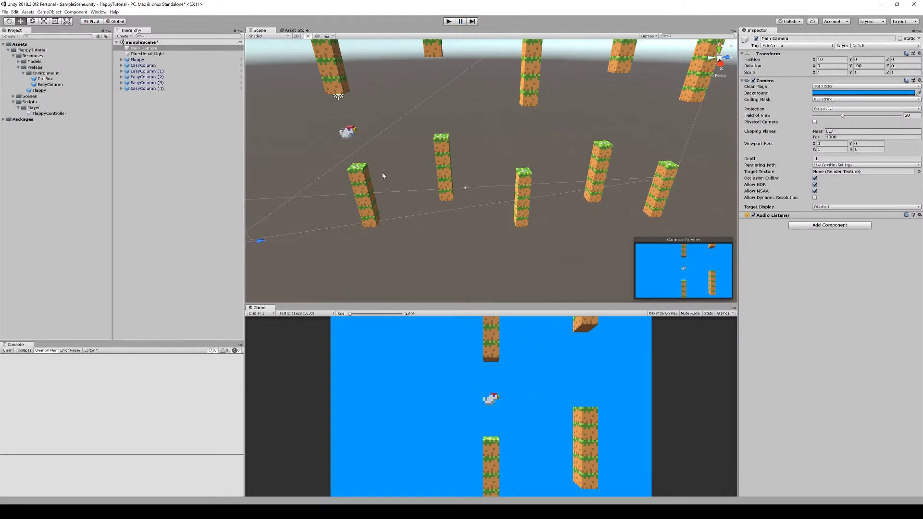
left_click(132, 65)
key("Right")
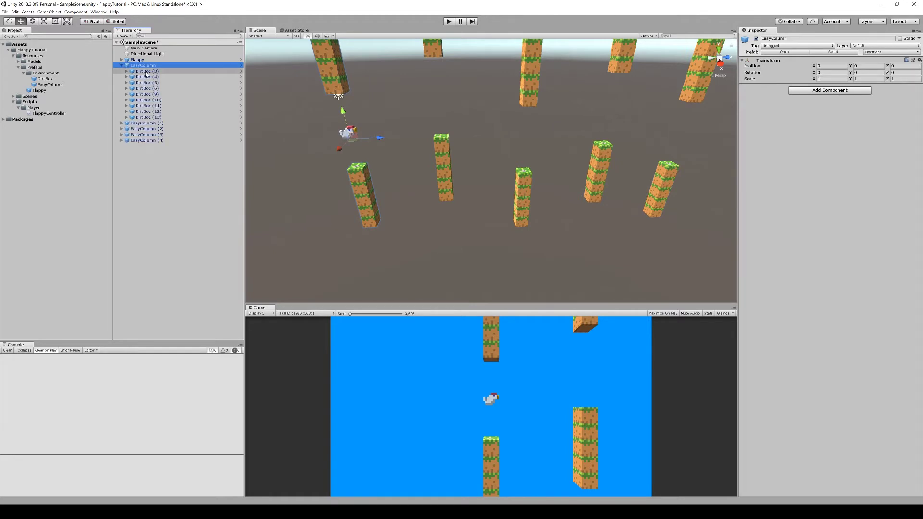
left_click(132, 72)
left_click(126, 71)
left_click(145, 77)
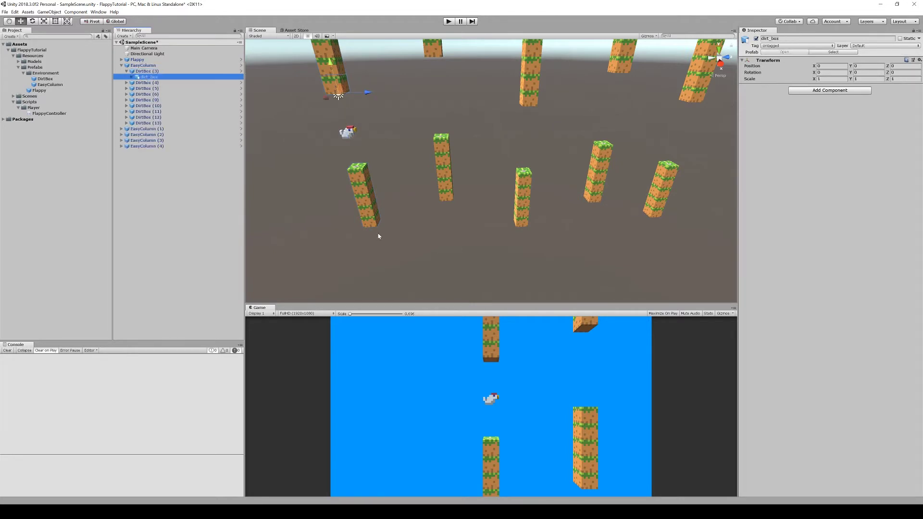
left_click(132, 78)
left_click(152, 82)
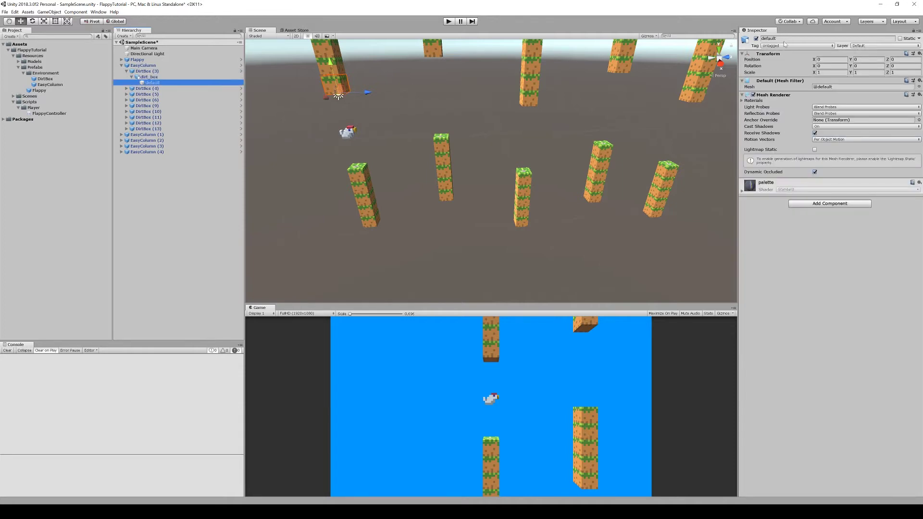
left_click(122, 66)
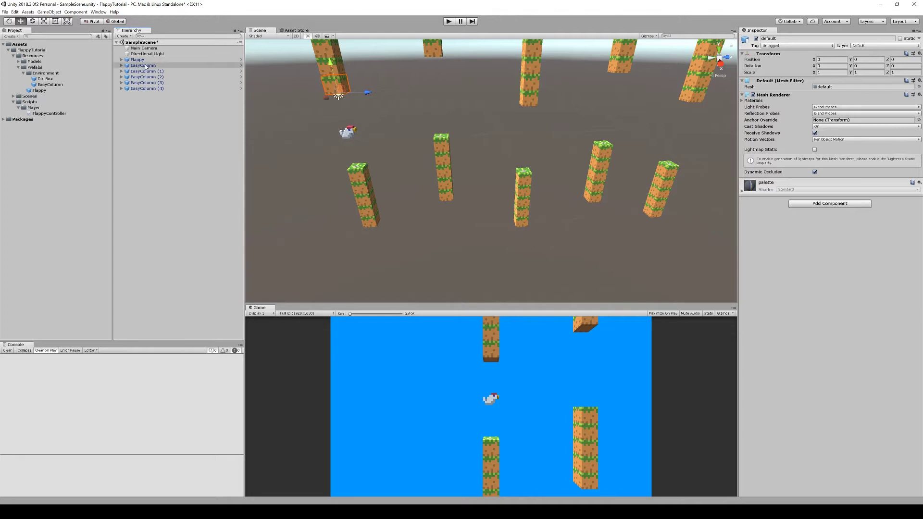
left_click(144, 65)
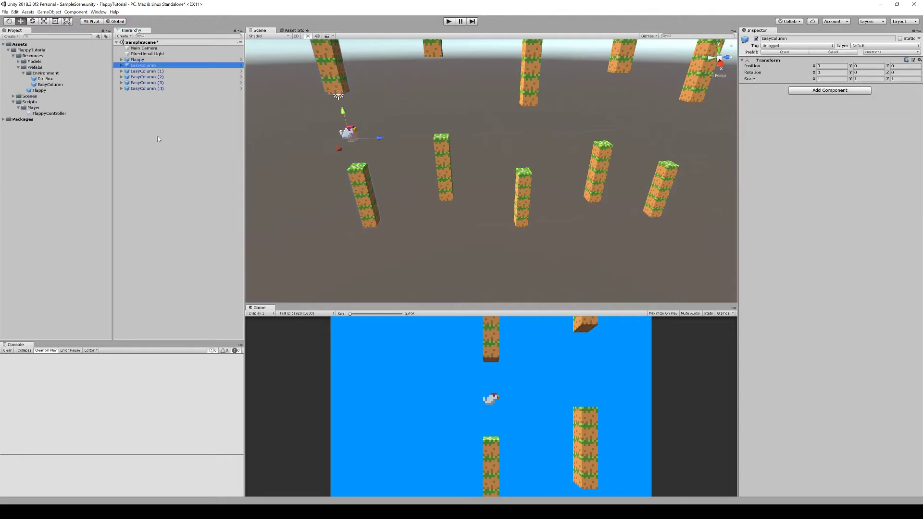
left_click(121, 66)
left_click(121, 66)
middle_click_drag(388, 266, 417, 282)
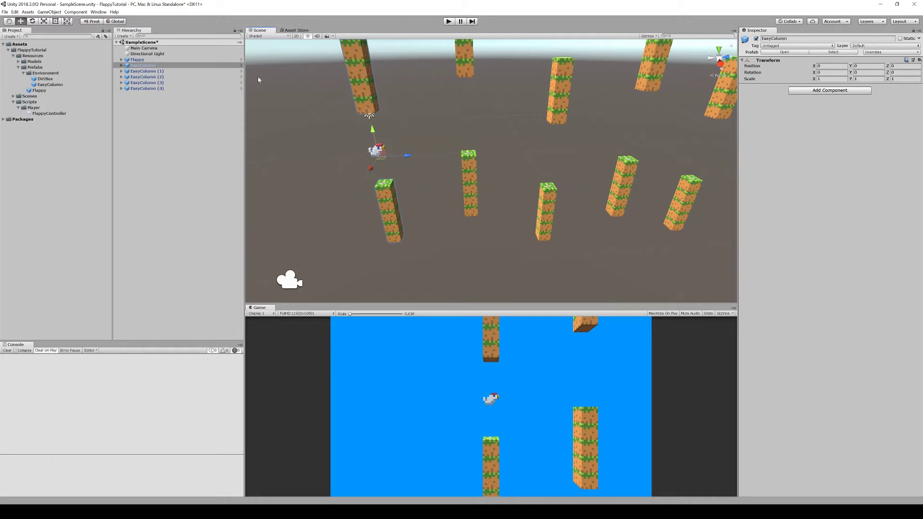
- Create a new folder named Camera inside the Scripts folder
left_click(144, 48)
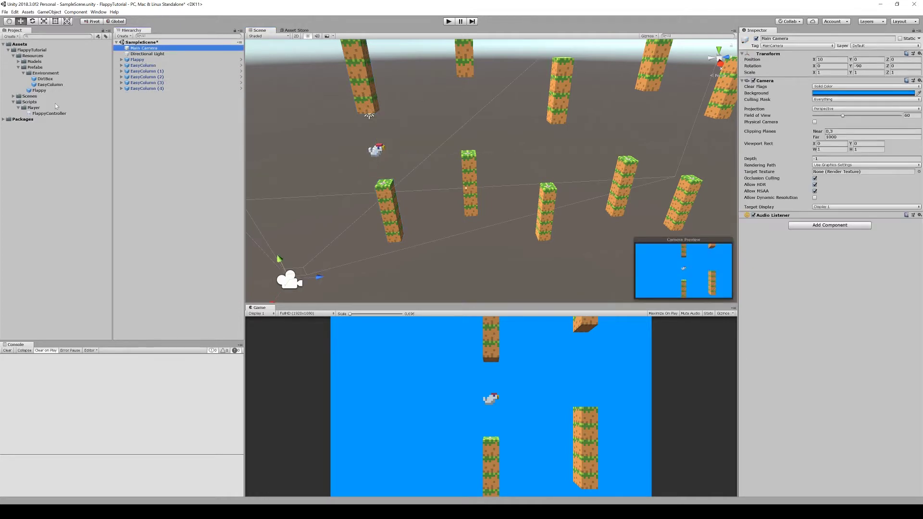
left_click(19, 108)
left_click(26, 102)
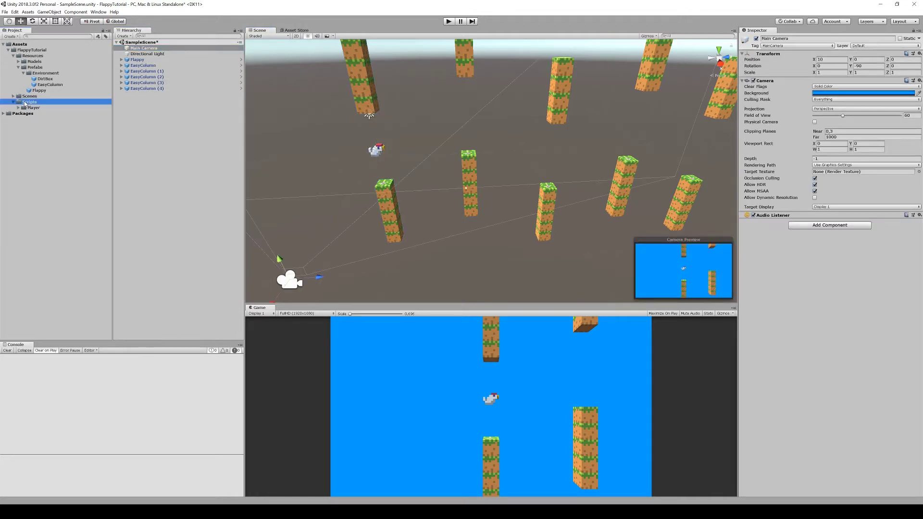
right_click(33, 102)
mouse_move(72, 106)
left_click(169, 107)
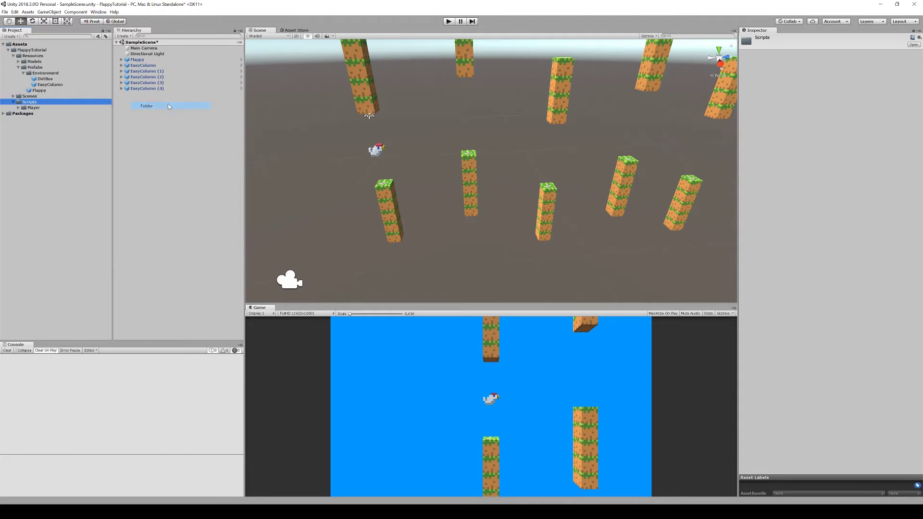
type("Camera")
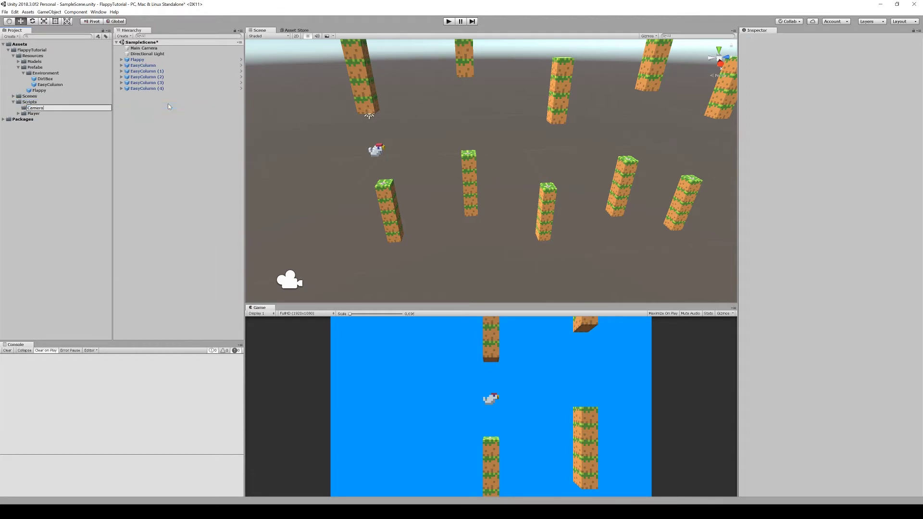
key("Return")
- Create a C# script named FlappyCameraMover in the Camera folder
right_click(40, 109)
mouse_move(58, 112)
left_click(169, 122)
type("C")
type("Flap")
type("p")
type("mera")
type("Mover")
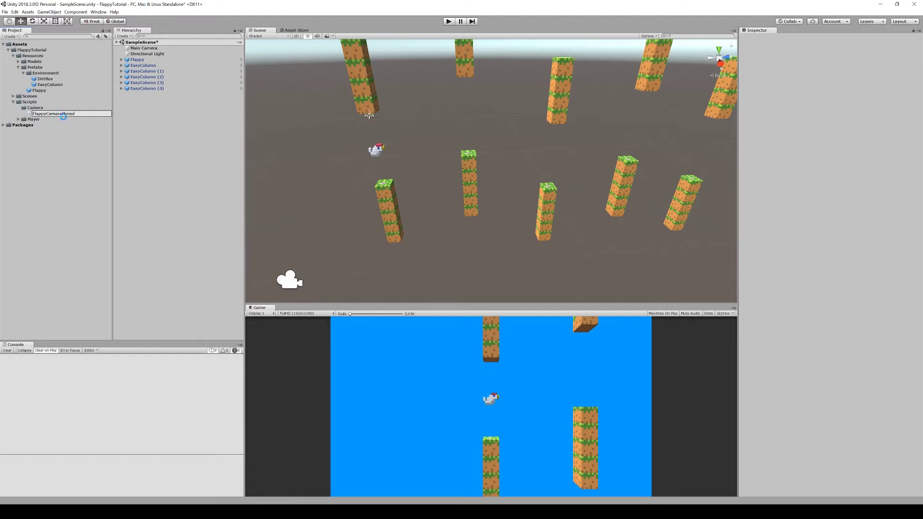
key("Return")
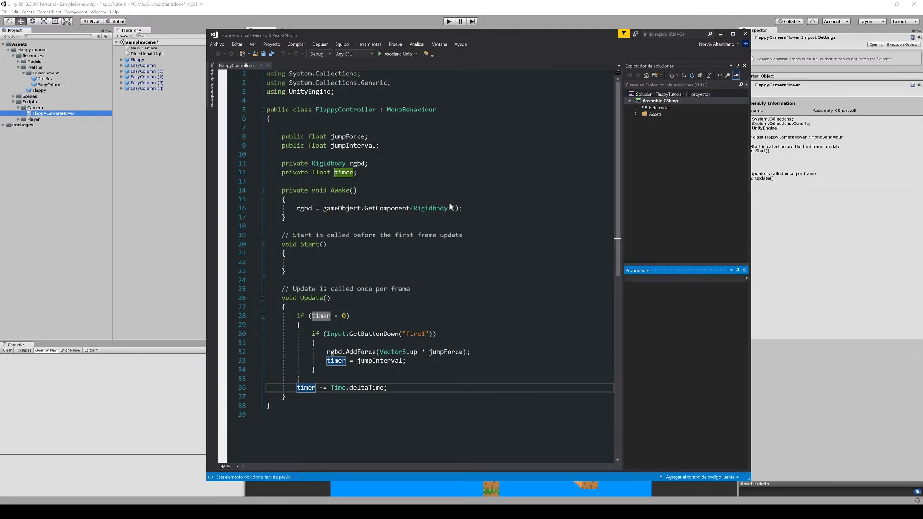
- Open FlappyCameraMover in Visual Studio and replace the Start comment with a currentPosition field
double_click(53, 114)
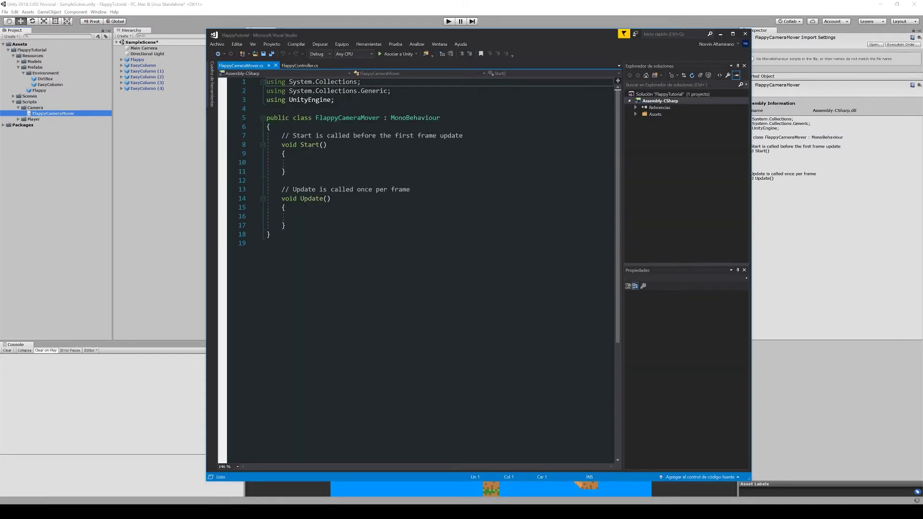
left_click_drag(437, 32, 470, 36)
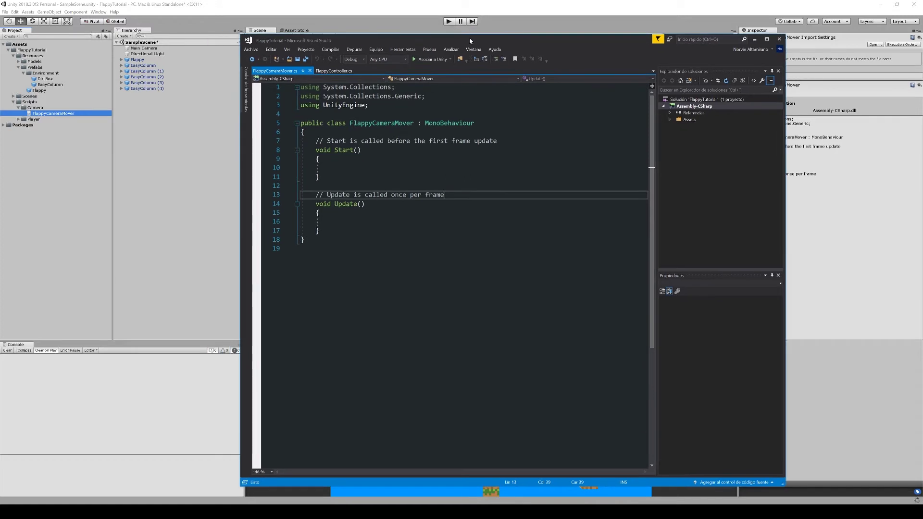
key("Up")
key("Up")
key("Up")
key("Up")
key("Up")
key("Up")
key("End")
key("shift+Home")
key("BackSpace")
key("Return")
key("Return")
key("Up")
key("Up")
type("private currentPosition;")
key("ctrl+s")
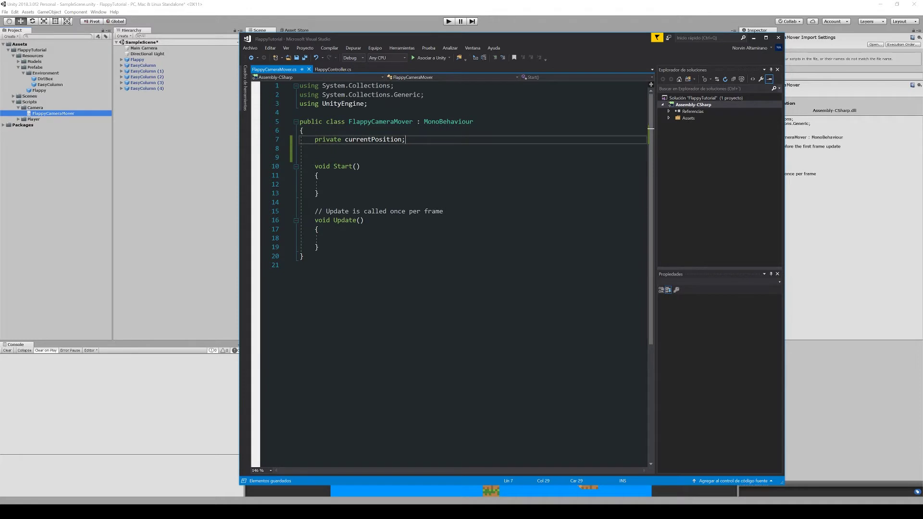
- Declare the fields as private Vector3 currentPosition and private Camera cam
key("Down")
key("Down")
key("Down")
key("Down")
key("Up")
key("Up")
key("Up")
key("Up")
type("Vector3")
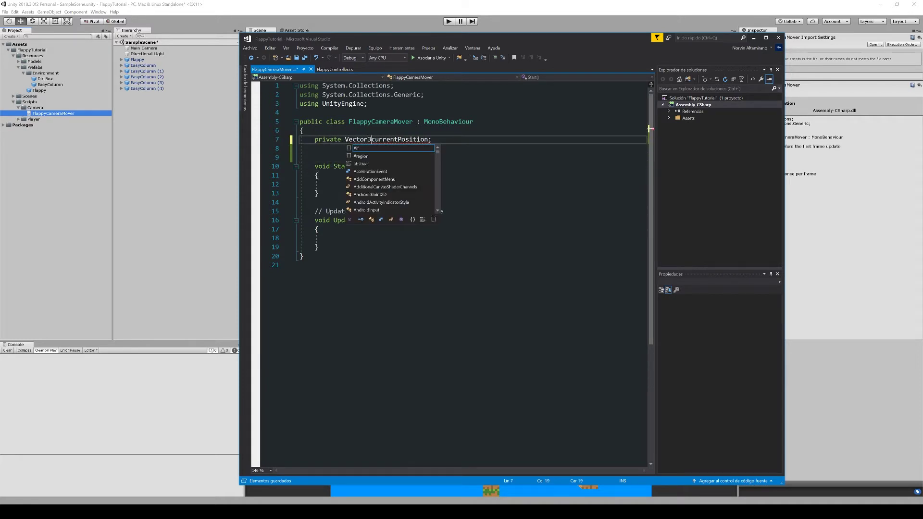
key("Down")
type("curre")
key("Tab")
type("= camera")
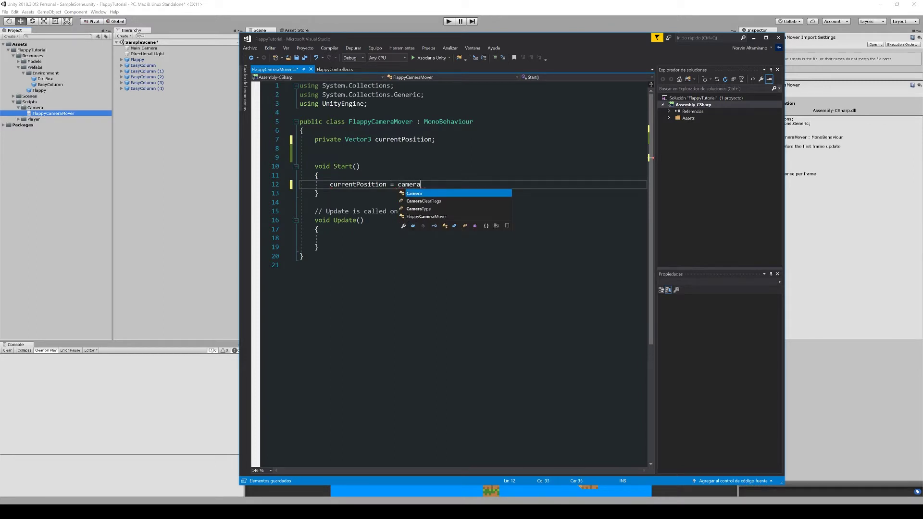
key("Escape")
key("Up")
key("Up")
key("Up")
key("Up")
type("Camera ")
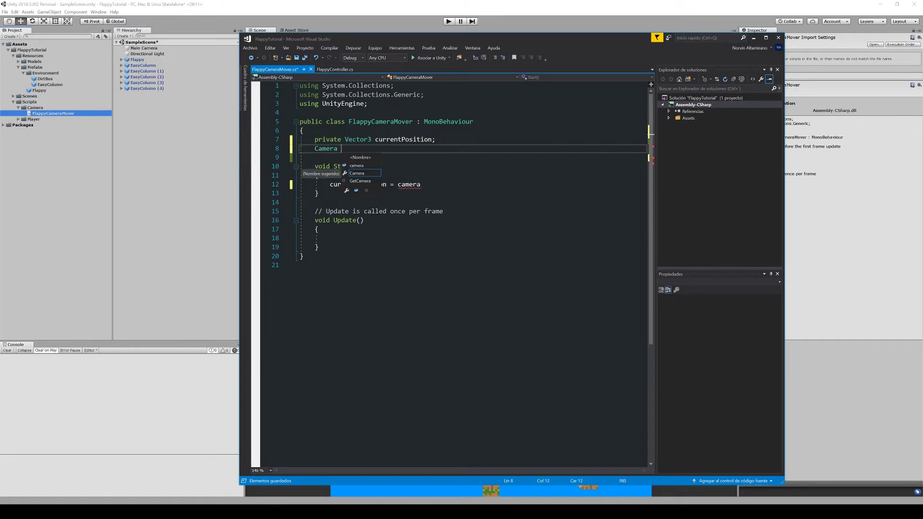
type("cam;")
key("Home")
type("private")
key("Down")
key("Down")
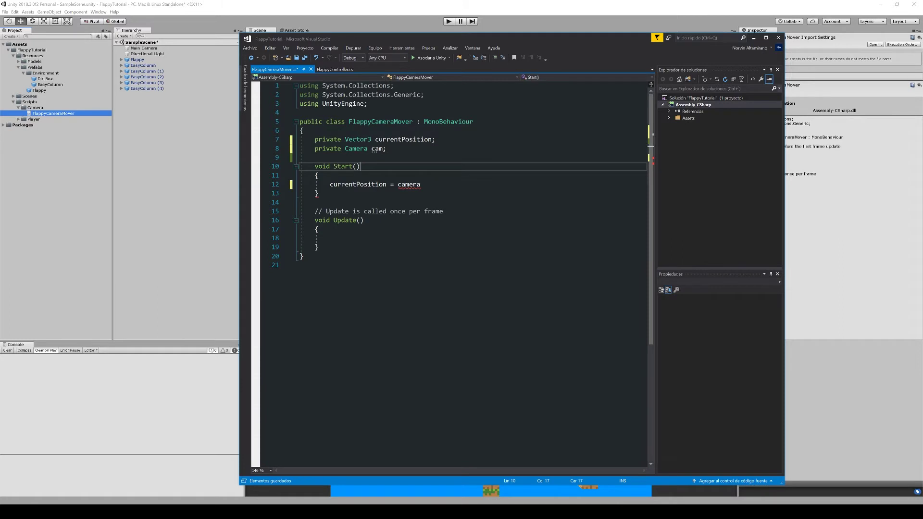
- In Start, assign cam = Camera.main
key("Down")
key("End")
key("Return")
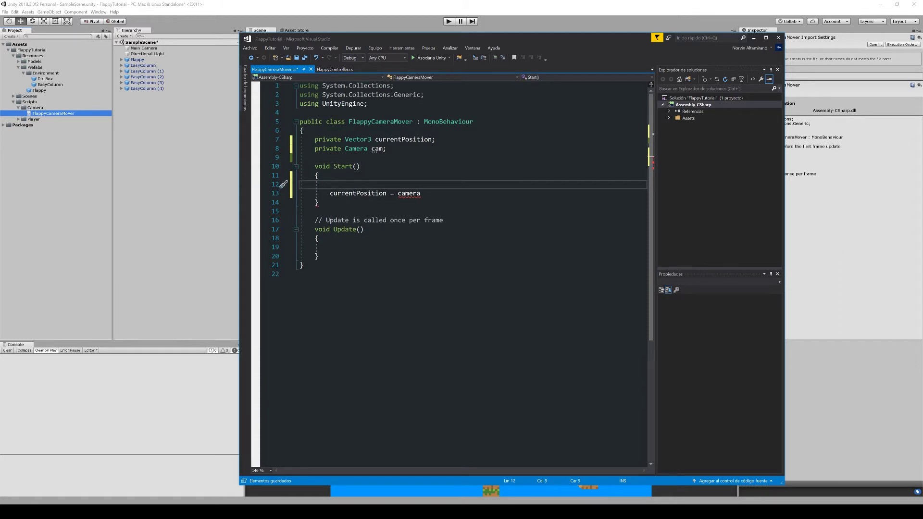
type("cam = Camera.maiin")
key("Return")
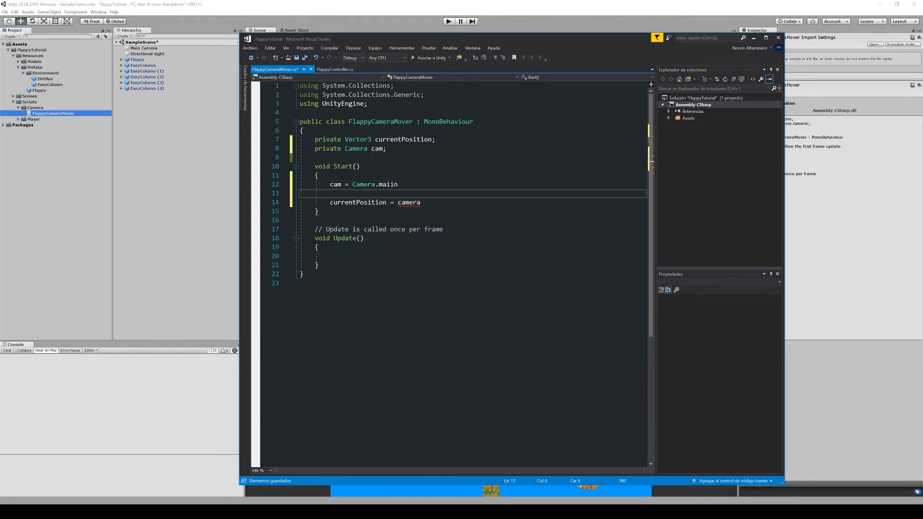
key("BackSpace")
key("BackSpace")
key("BackSpace")
key("BackSpace")
type("n")
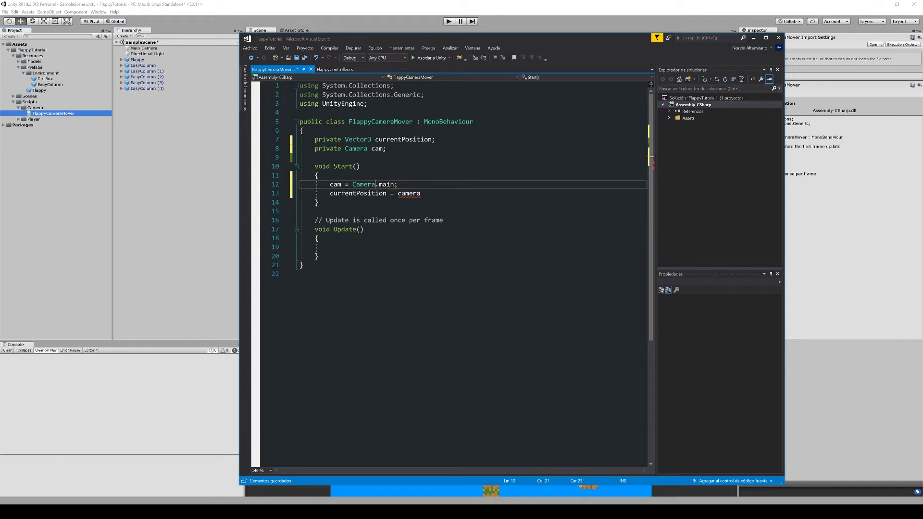
key("ctrl+Right")
key("ctrl+Right")
key("End")
key("Return")
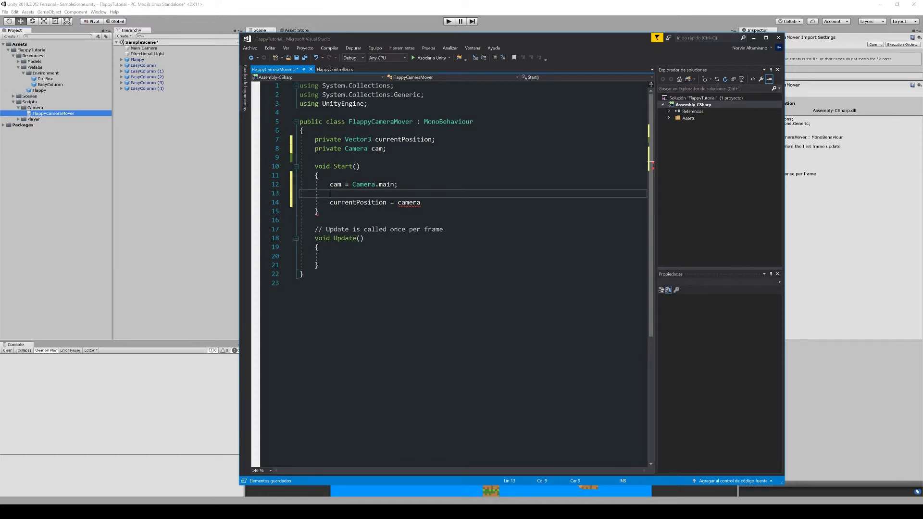
key("Up")
key("Down")
key("BackSpace")
- In Start, set currentPosition = cam.transform.position
key("Down")
key("shift+End")
type("cam.tra")
key("Tab")
key("ctrl+shift+Left")
key("BackSpace")
type("r")
key("BackSpace")
type("trans")
key("Up")
key("Tab")
type(".pos")
key("Tab")
type(";")
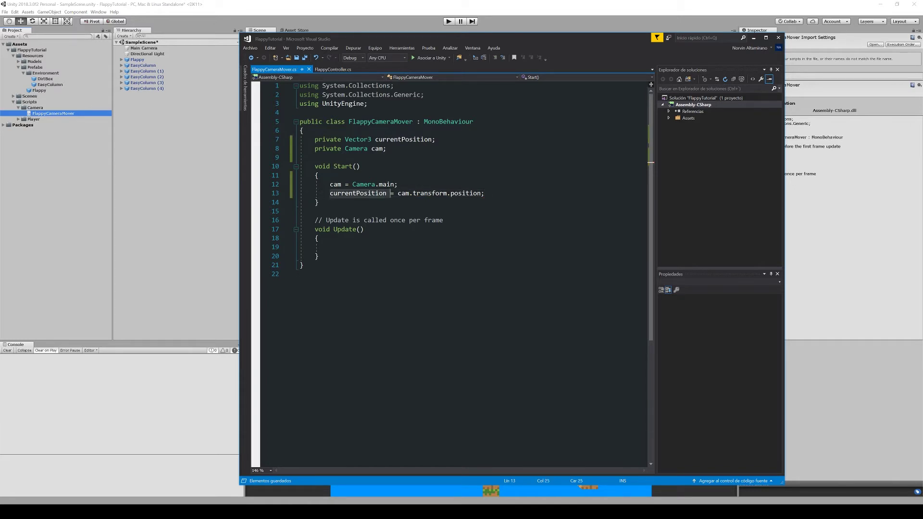
key("Up")
key("Up")
key("Up")
key("Home")
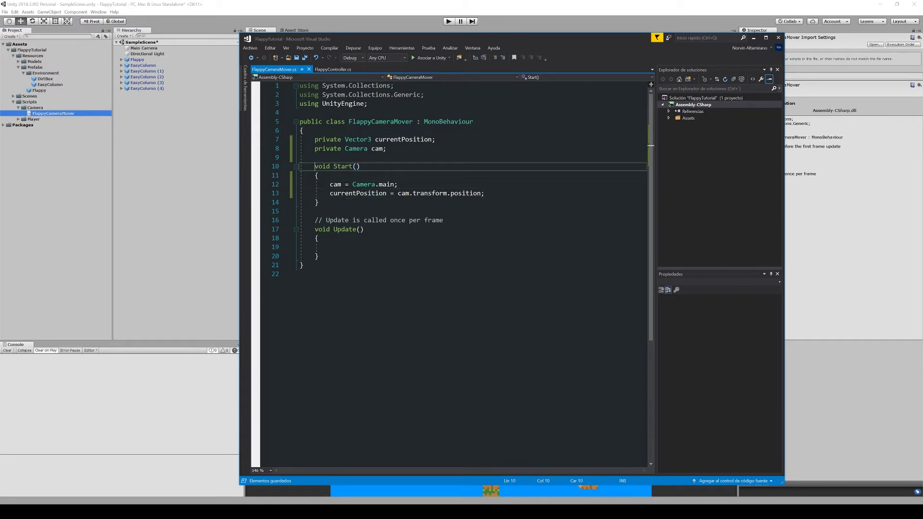
left_click(360, 193)
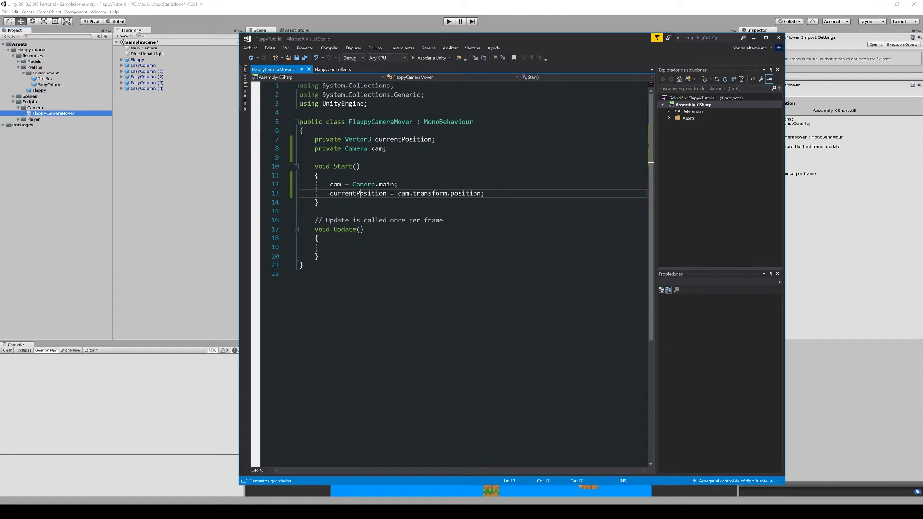
key("Down")
key("Down")
key("Down")
key("Down")
key("Down")
key("Down")
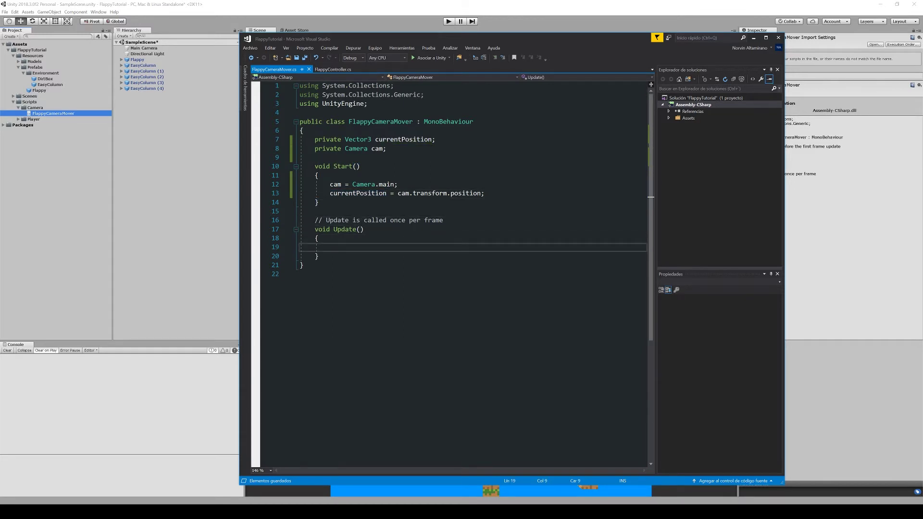
- In Update, start the line 'currentPosition += Vector3.forward *'
type("curre")
key("Tab")
type("+= ")
type("Vector3.forward")
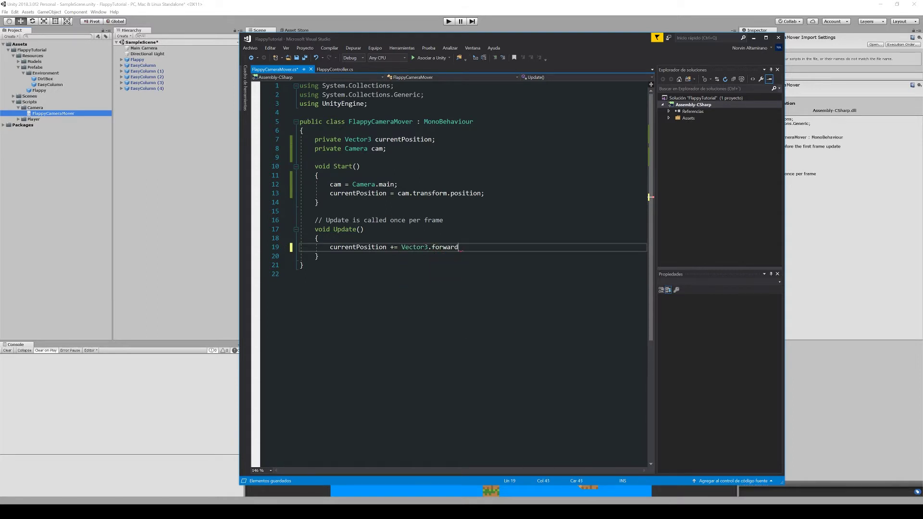
type(" *")
- Declare a 'public float velocity;' field at the top of the class and save
key("Up")
key("Up")
key("Up")
key("Up")
key("Up")
key("Up")
key("Up")
key("Up")
key("Up")
key("Up")
key("Up")
key("Up")
key("Return")
key("Return")
key("Return")
key("Up")
type("public float vel")
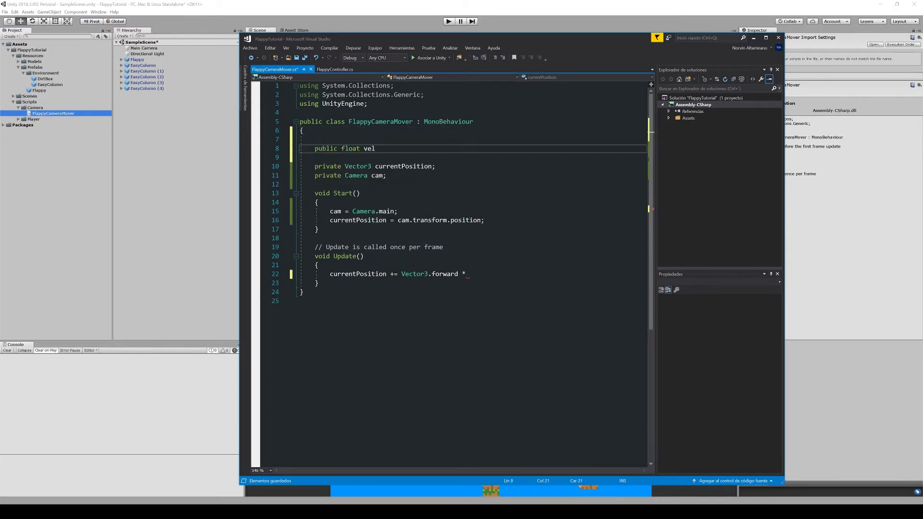
type("ocity;")
key("ctrl+s")
- Append velocity to the Vector3.forward movement line
left_click(394, 148)
left_click(315, 157)
key("Down")
key("Down")
key("Down")
key("Down")
key("Down")
key("Down")
key("End")
type("v")
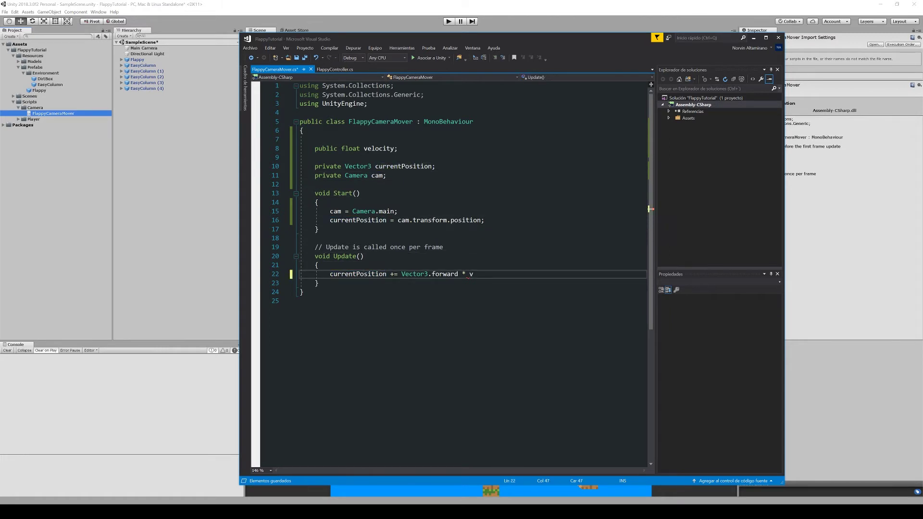
type("elocity")
key("Escape")
key("Left")
key("Left")
key("Left")
key("ctrl+Right")
key("ctrl+Right")
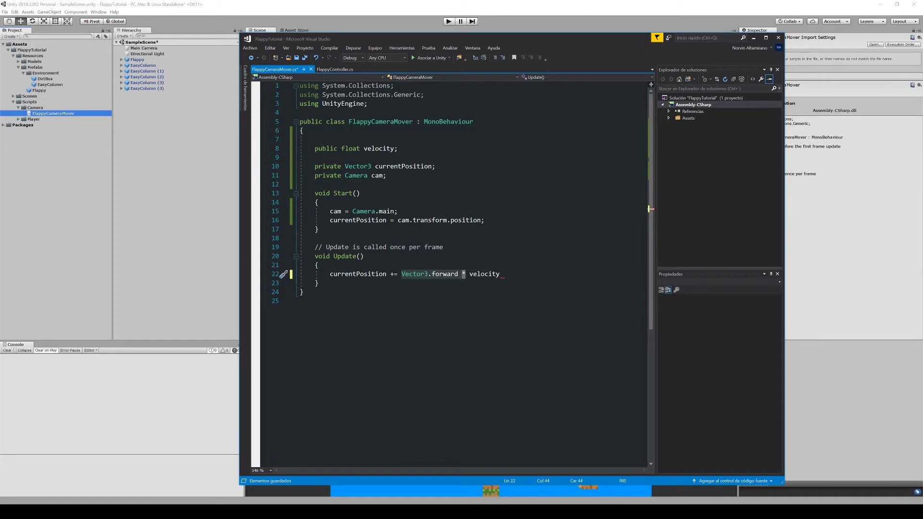
left_click(416, 274)
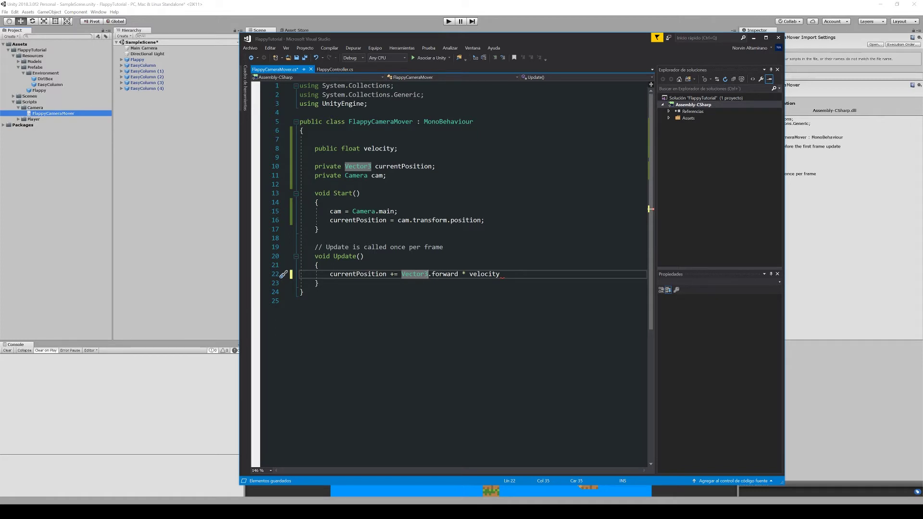
- Finish line 22 with '* Time.deltaTime;' and add blank lines below Update
left_click(483, 274)
left_click(402, 274)
key("ctrl+Right")
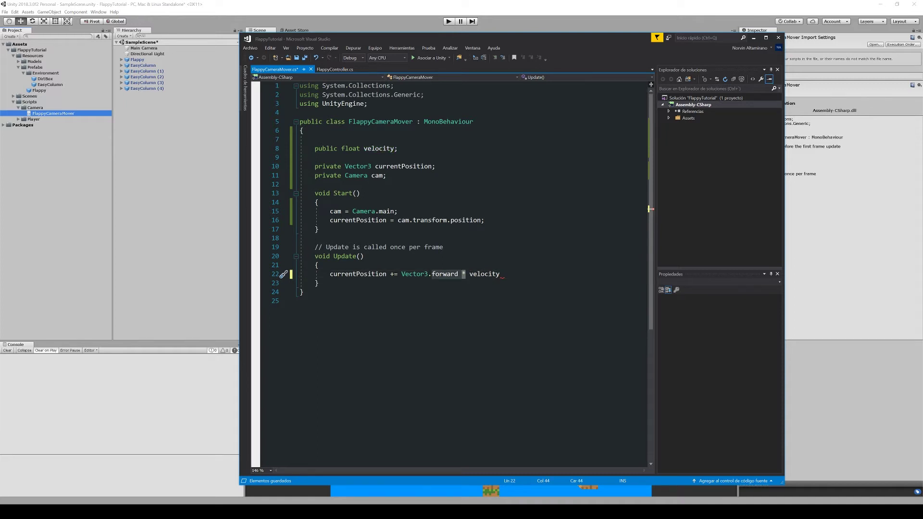
key("ctrl+Right")
key("ctrl+Right")
type("*")
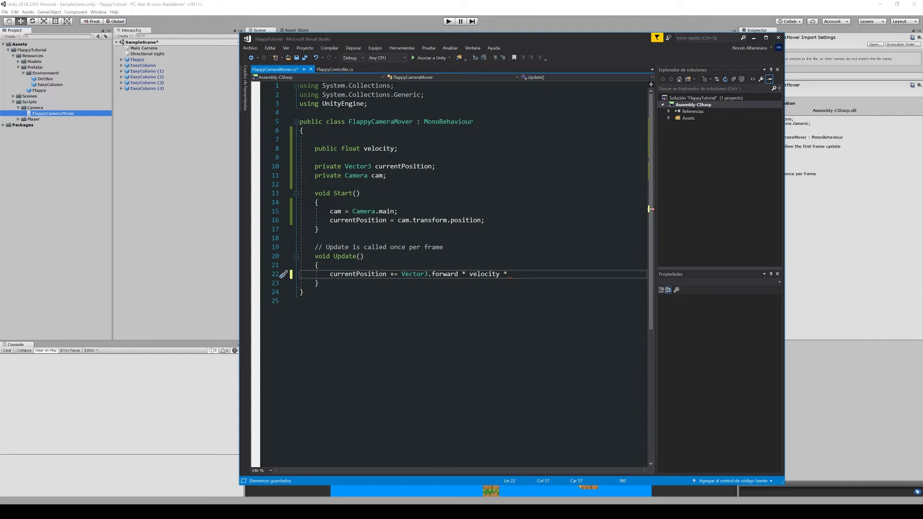
type("Time.deltaTime;")
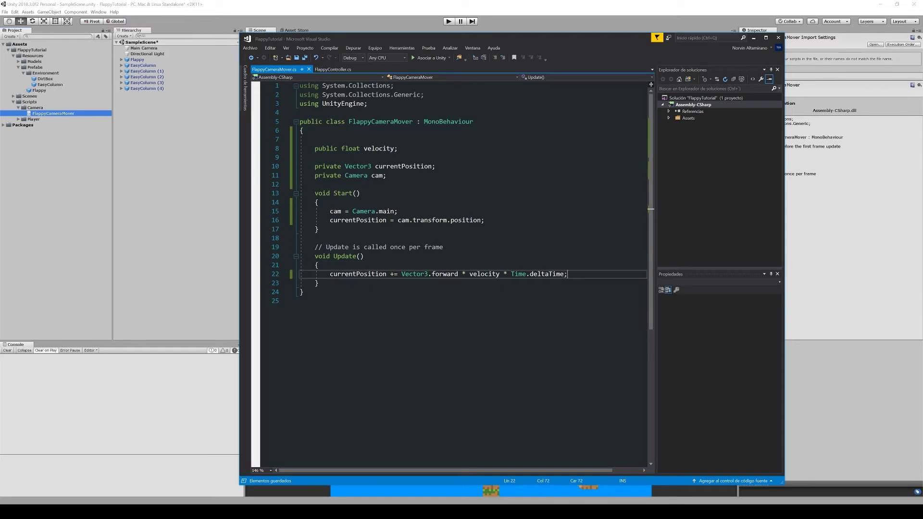
left_click(389, 274)
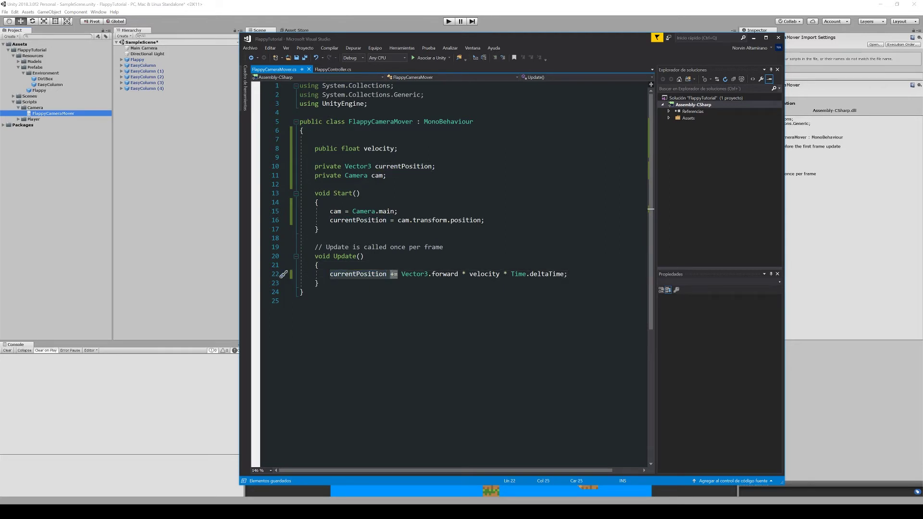
left_click(318, 284)
key("Return")
key("Return")
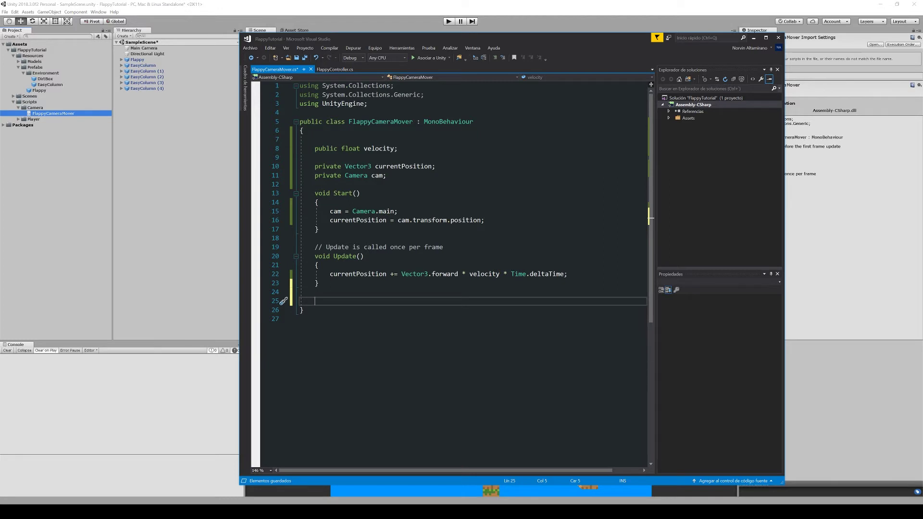
- Add a LateUpdate method containing 'transform.position = currentPosition;' and save the script
type("void Late")
key("Tab")
key("Up")
key("Up")
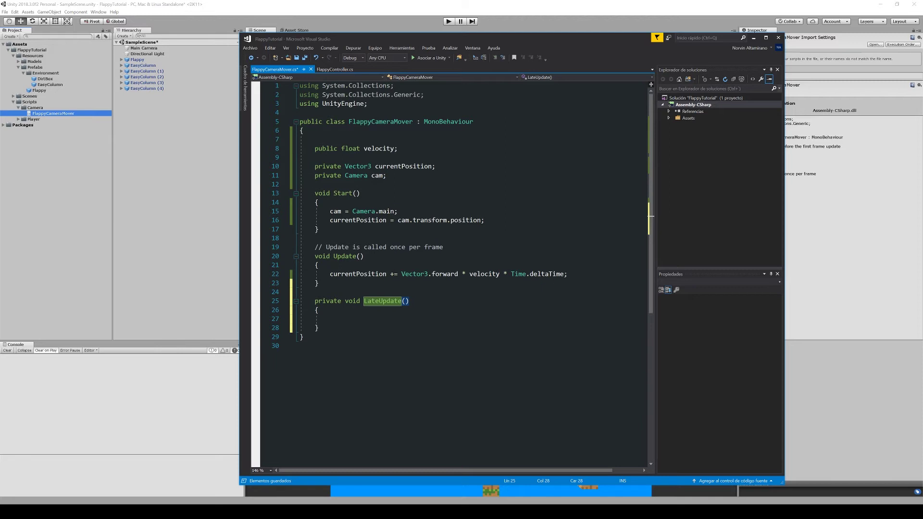
key("Down")
key("Down")
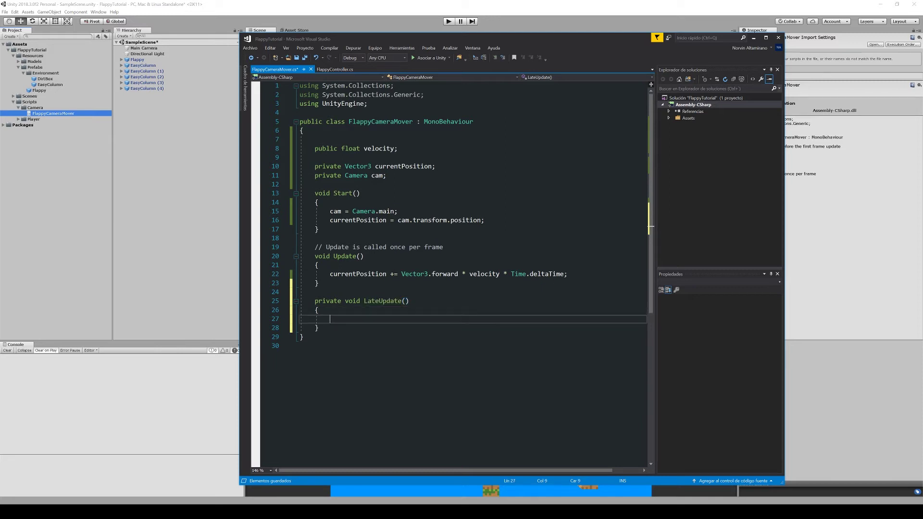
type("transform.po")
type("sition = currentPosition;")
key("ctrl+s")
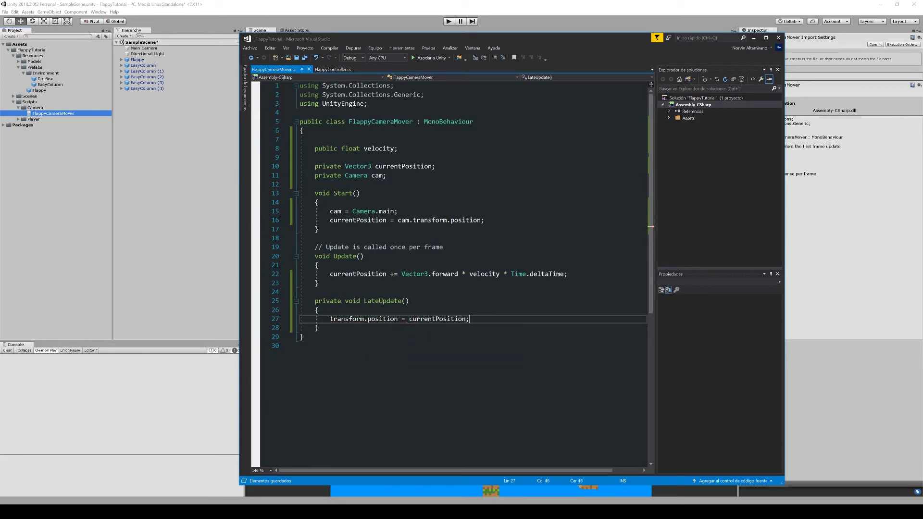
- Move through the LateUpdate lines to review the finished method
key("ctrl+Right")
key("ctrl+Right")
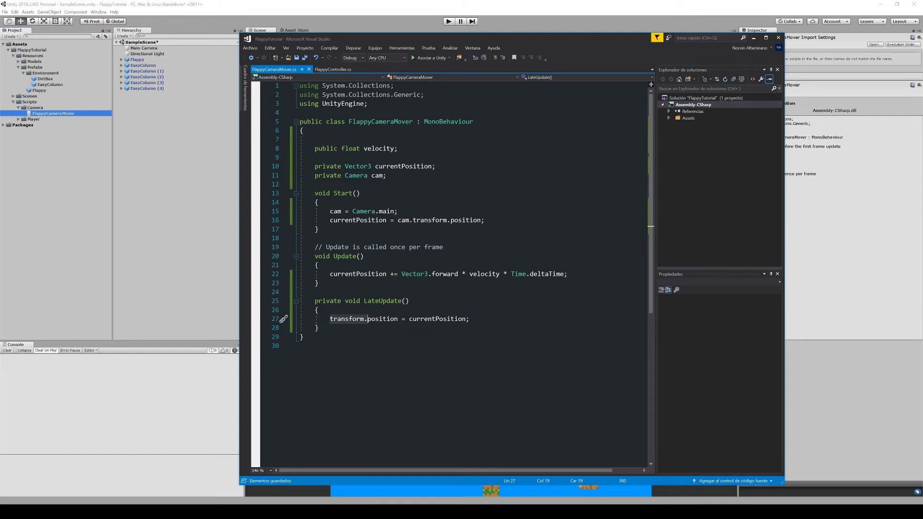
key("ctrl+Right")
key("ctrl+Right")
key("Up")
key("Up")
key("Down")
key("Down")
key("Down")
key("Up")
key("Up")
key("Up")
key("Up")
key("Up")
key("ctrl+Left")
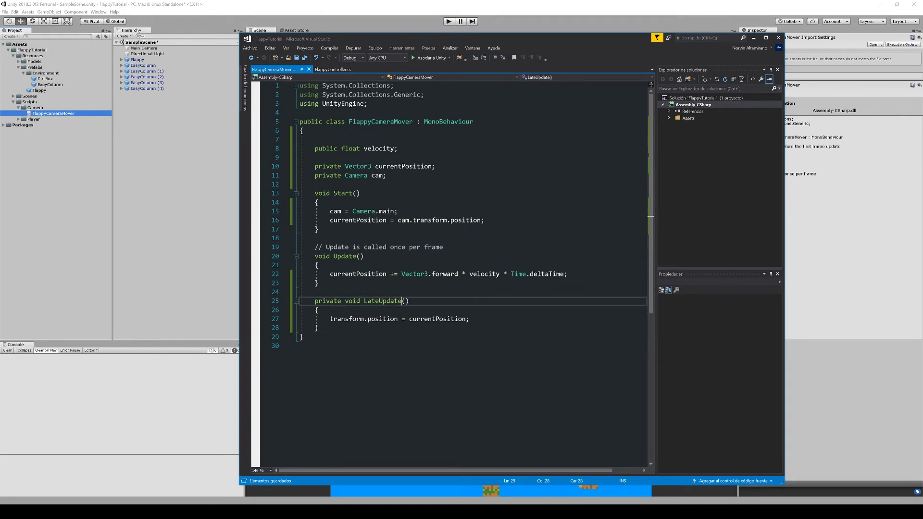
key("ctrl+Left")
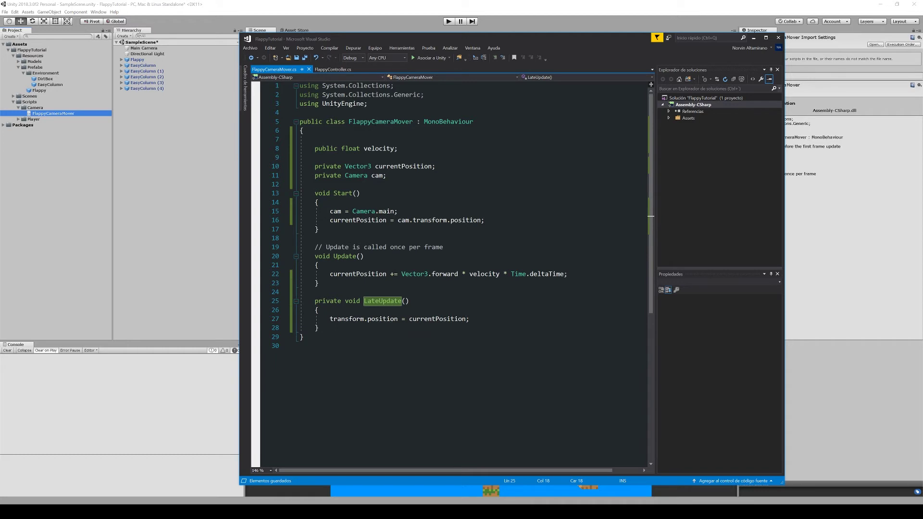
key("Down")
key("Down")
key("Down")
key("Up")
key("Up")
key("Up")
key("Down")
key("Down")
key("Down")
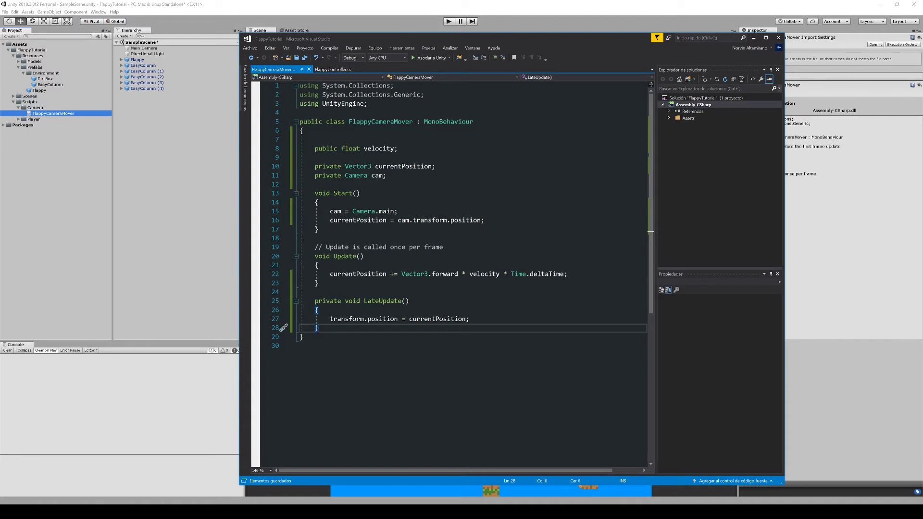
- Back in Unity, add the Flappy Camera Mover script to Main Camera with Velocity 3
left_click(755, 38)
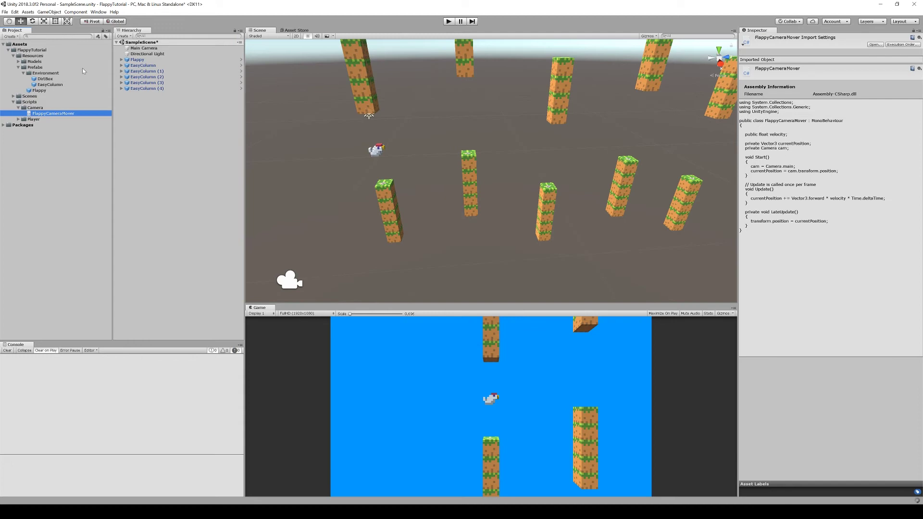
left_click(147, 48)
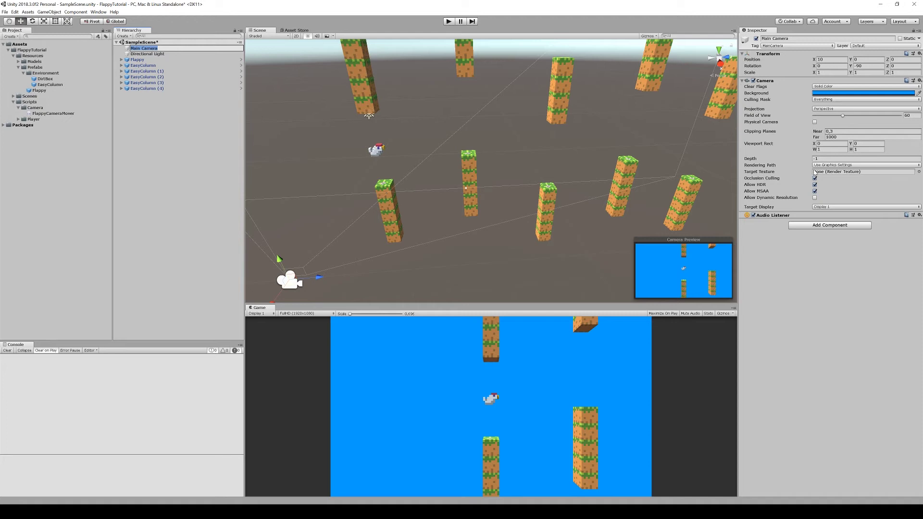
left_click(833, 225)
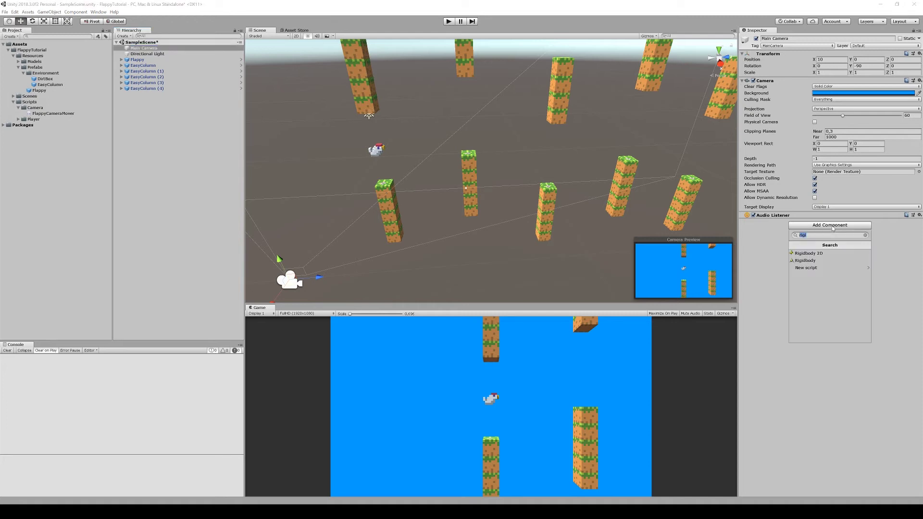
type("flap")
left_click(824, 253)
left_click(831, 236)
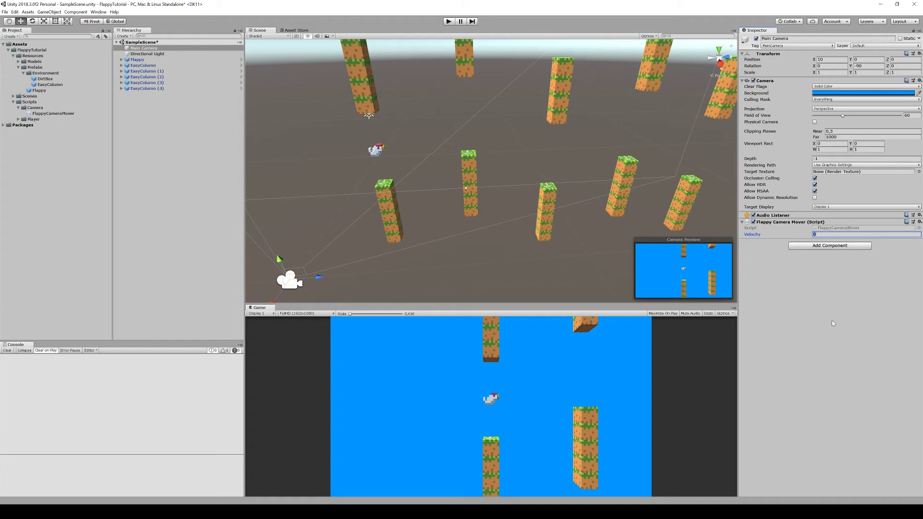
type("3")
left_click(823, 333)
left_click(448, 21)
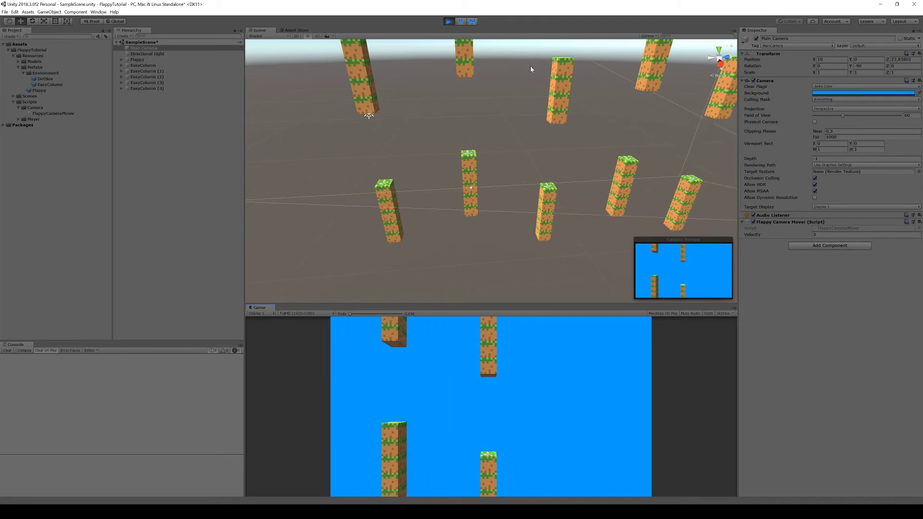
left_click(448, 21)
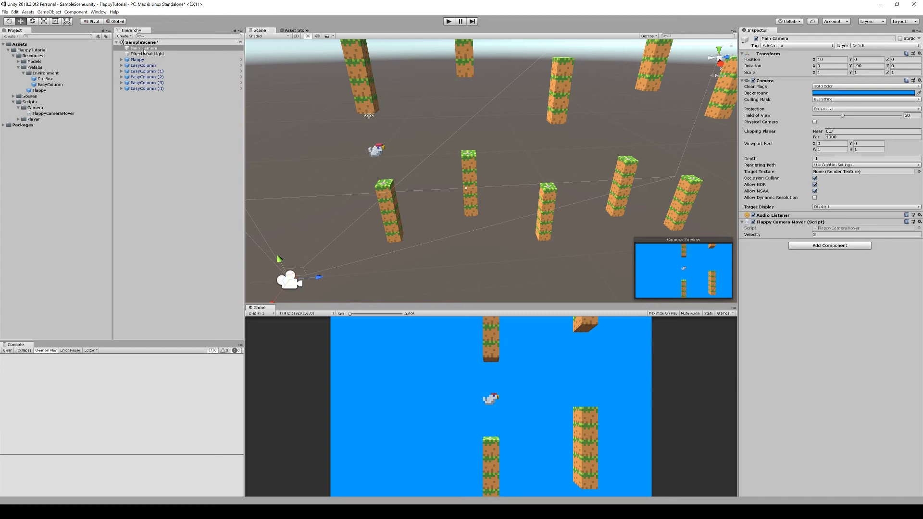
- Parent Flappy under Main Camera, disable Flappy Controller, and tick Is Kinematic with Use Gravity on
left_click_drag(134, 63, 143, 50)
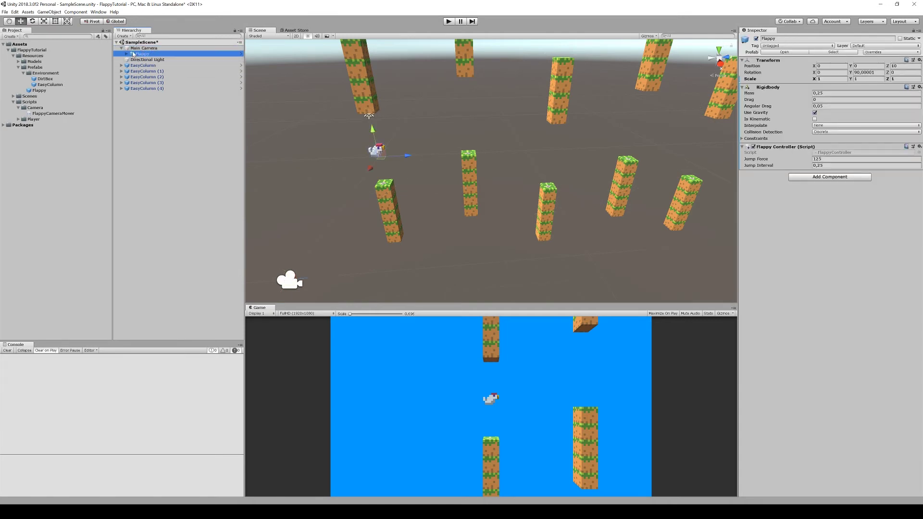
left_click(753, 147)
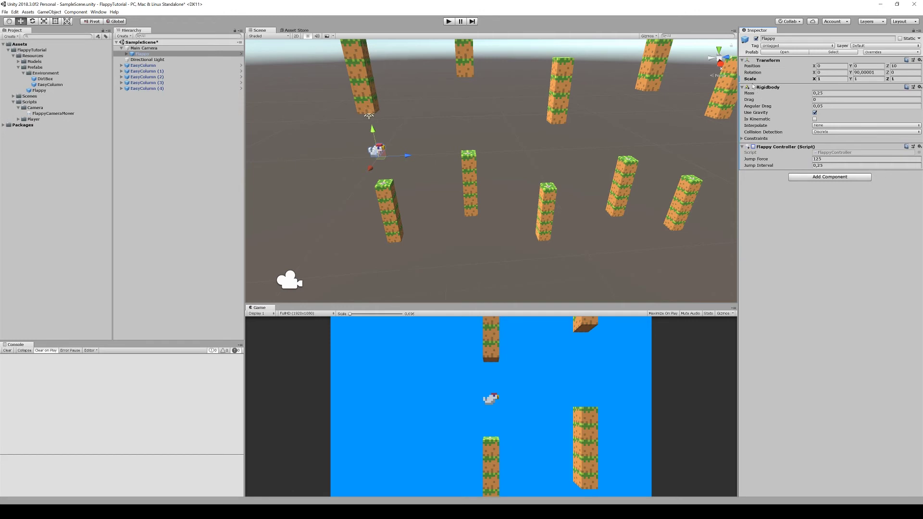
left_click(815, 112)
left_click(815, 118)
left_click(814, 119)
left_click(815, 112)
left_click_drag(138, 51, 140, 48)
left_click(449, 22)
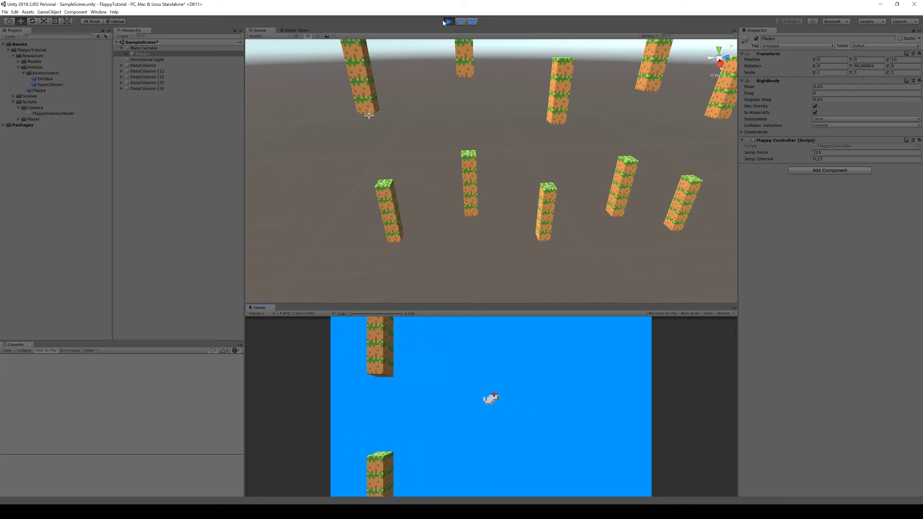
key("ctrl+p")
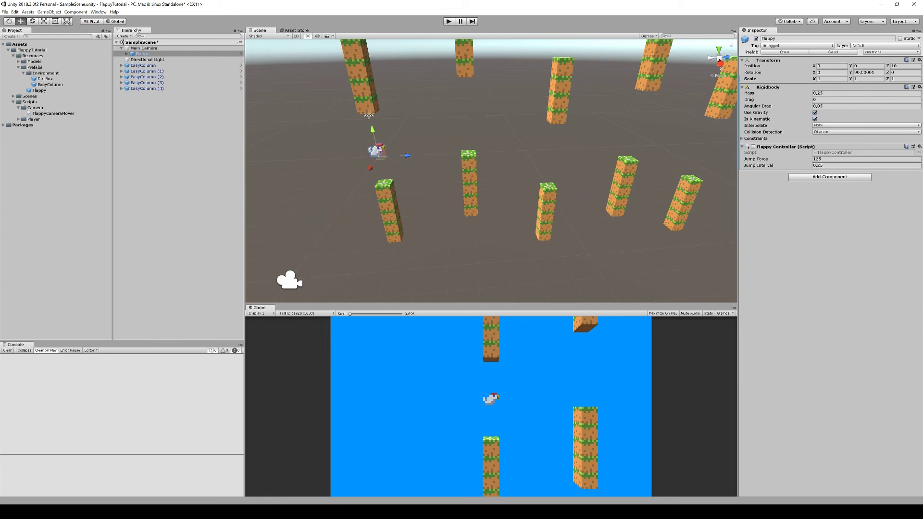
- Untick Is Kinematic on Flappy's Rigidbody, then play and make Flappy flap twice
left_click(202, 53)
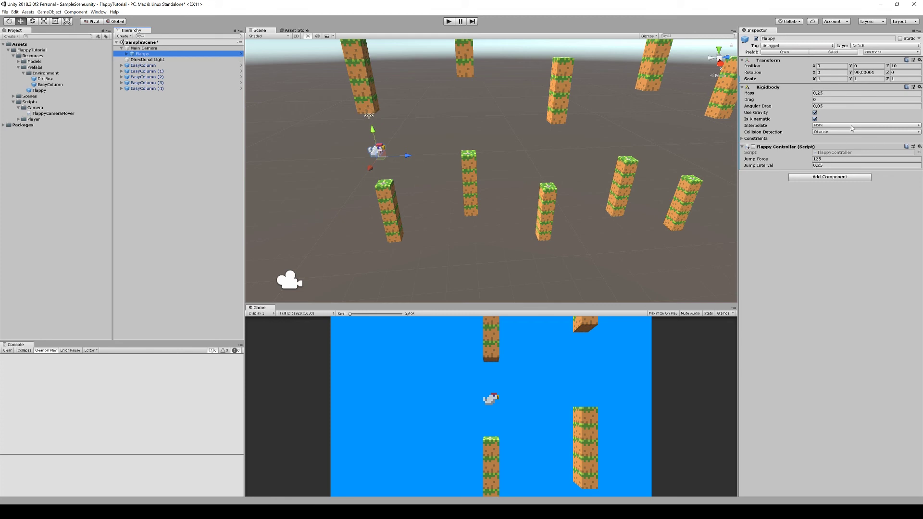
left_click(815, 119)
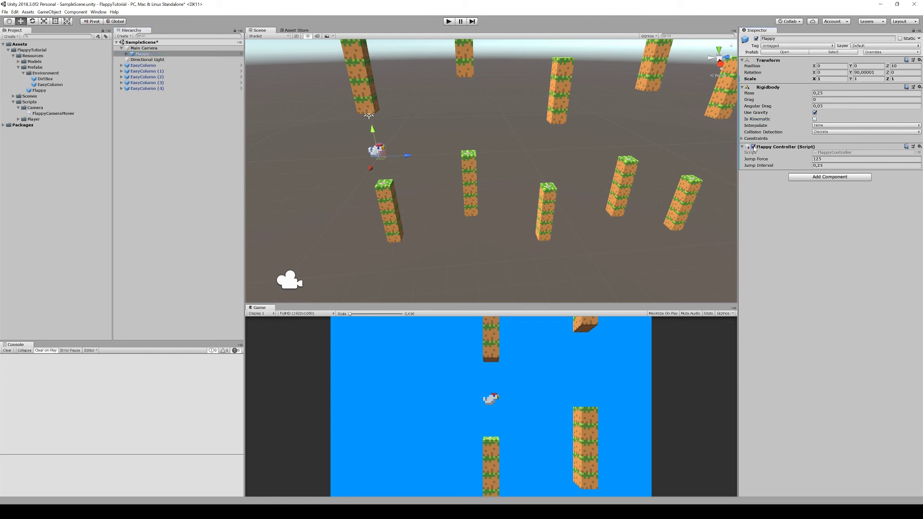
left_click(449, 21)
left_click(544, 432)
left_click(544, 432)
- Make Flappy flap five more times in the Game view, then exit play mode
left_click(558, 436)
left_click(558, 437)
left_click(557, 436)
left_click(557, 437)
left_click(558, 436)
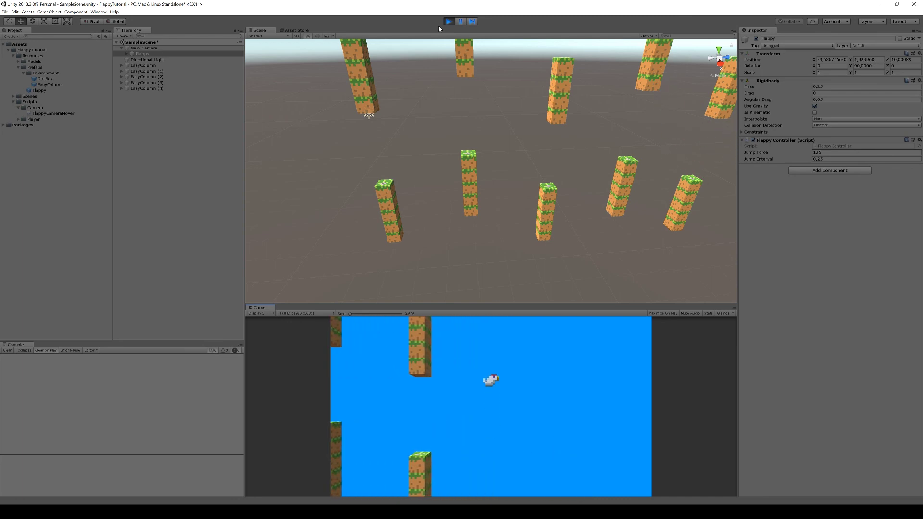
left_click(449, 21)
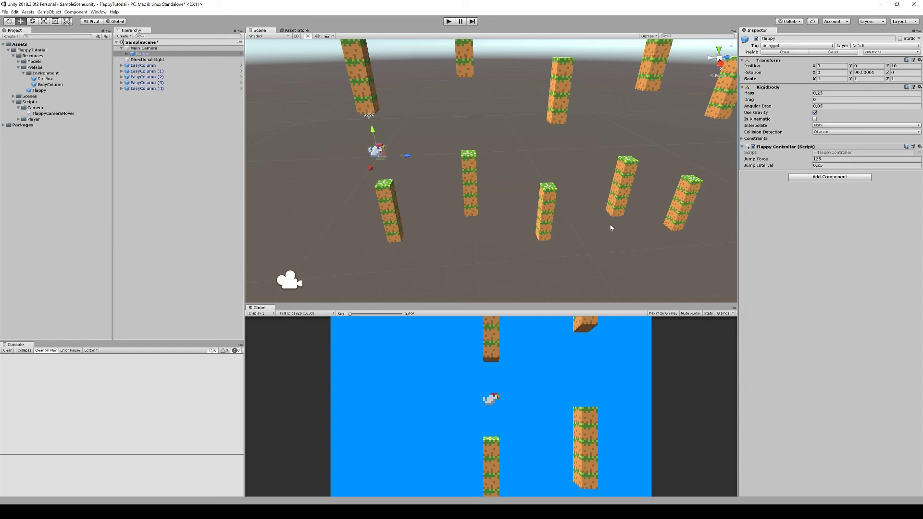